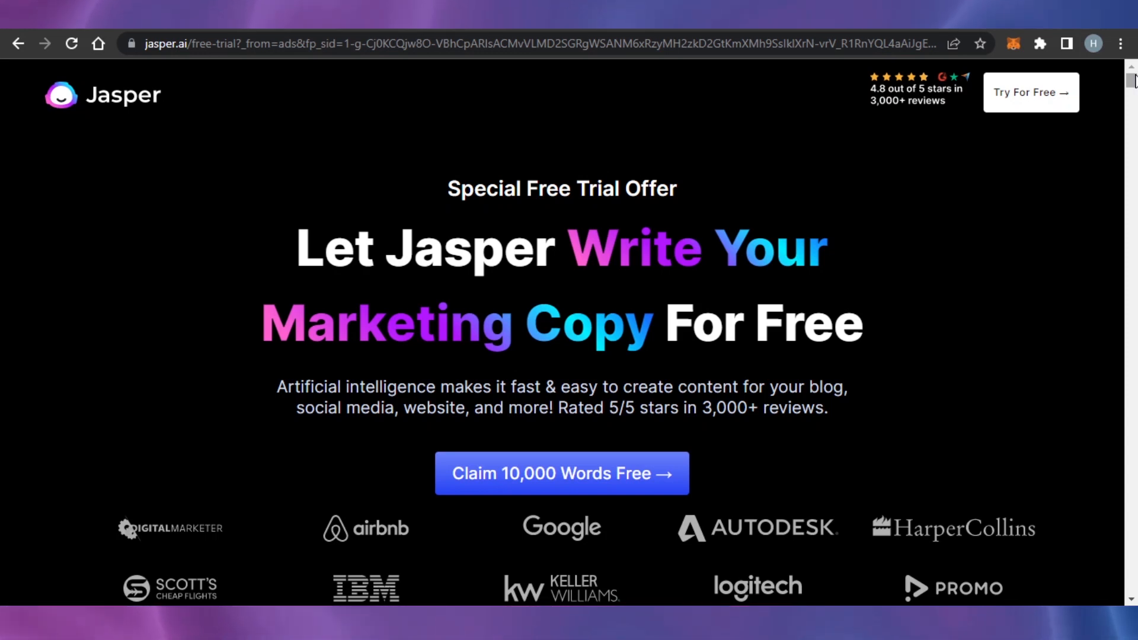
Look through the Jasper free trial page, including the overview video, the listed benefits and the Boss Mode long-form content section.
{"action": "left_click_drag", "start_coordinate": [1133, 81], "coordinate": [1134, 92]}
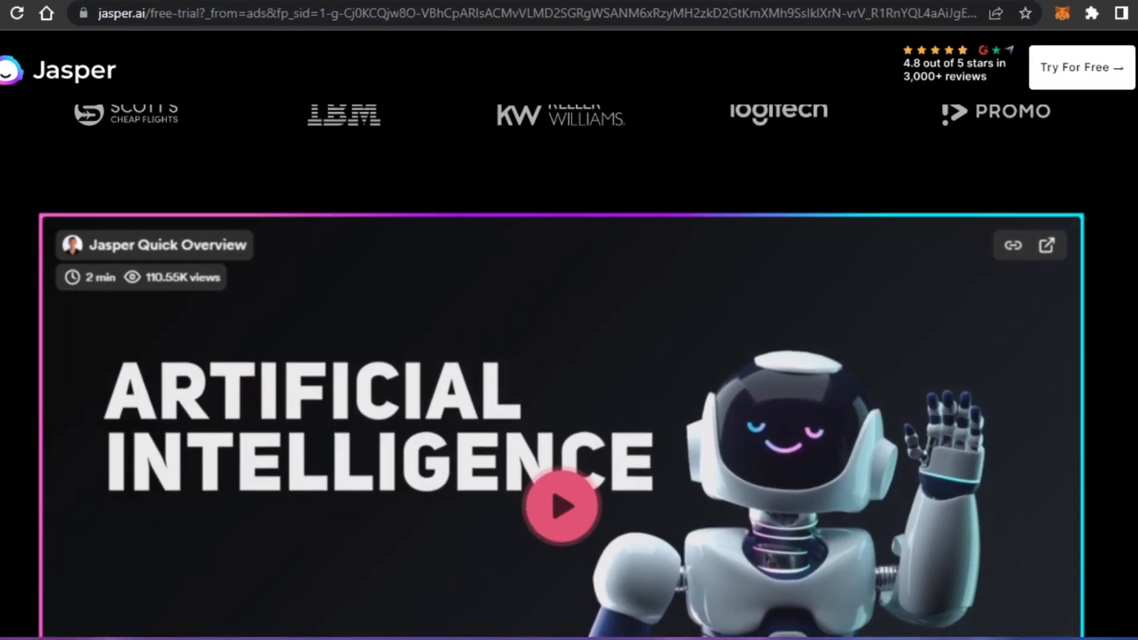
{"action": "left_click_drag", "start_coordinate": [1134, 92], "coordinate": [1135, 95]}
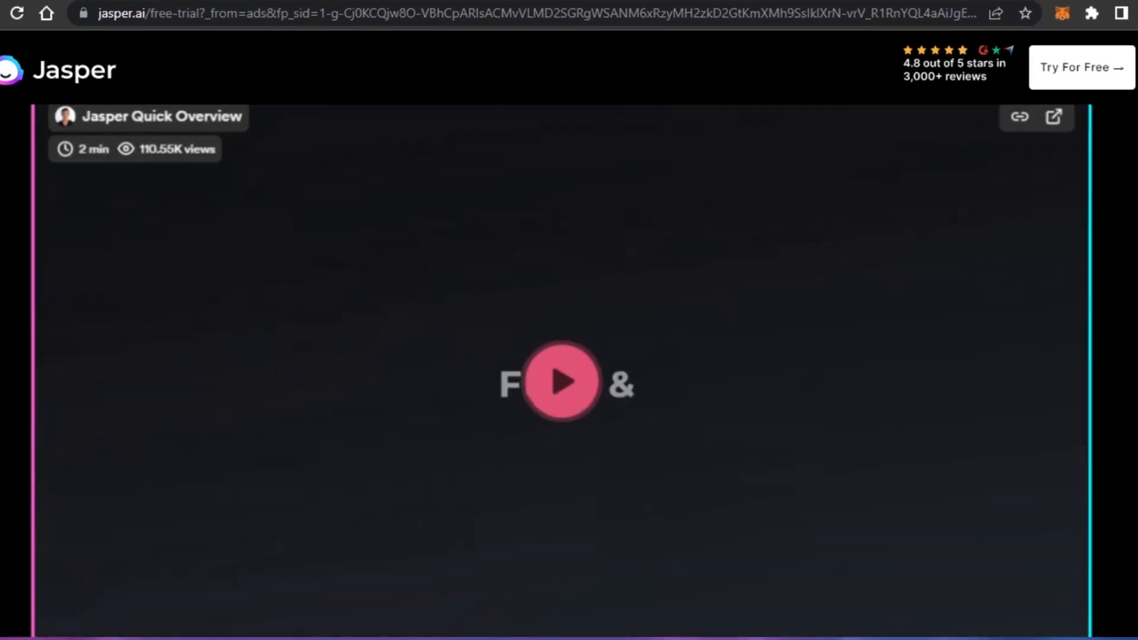
{"action": "scroll", "coordinate": [569, 372], "scroll_direction": "down", "scroll_amount": 16}
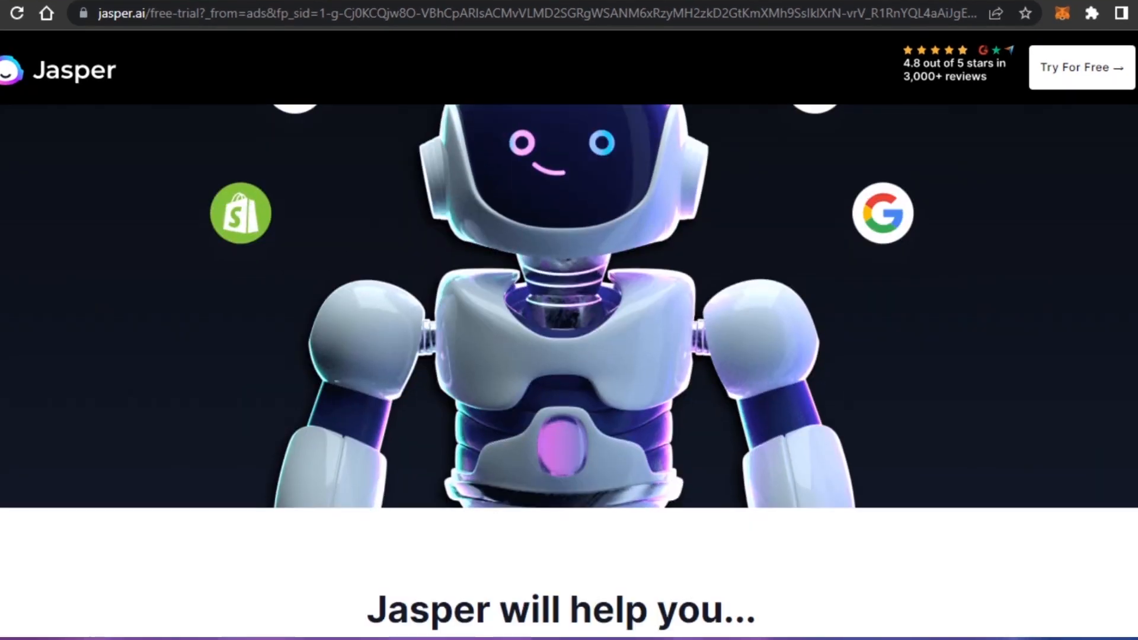
{"action": "scroll", "coordinate": [569, 372], "scroll_direction": "down", "scroll_amount": 15}
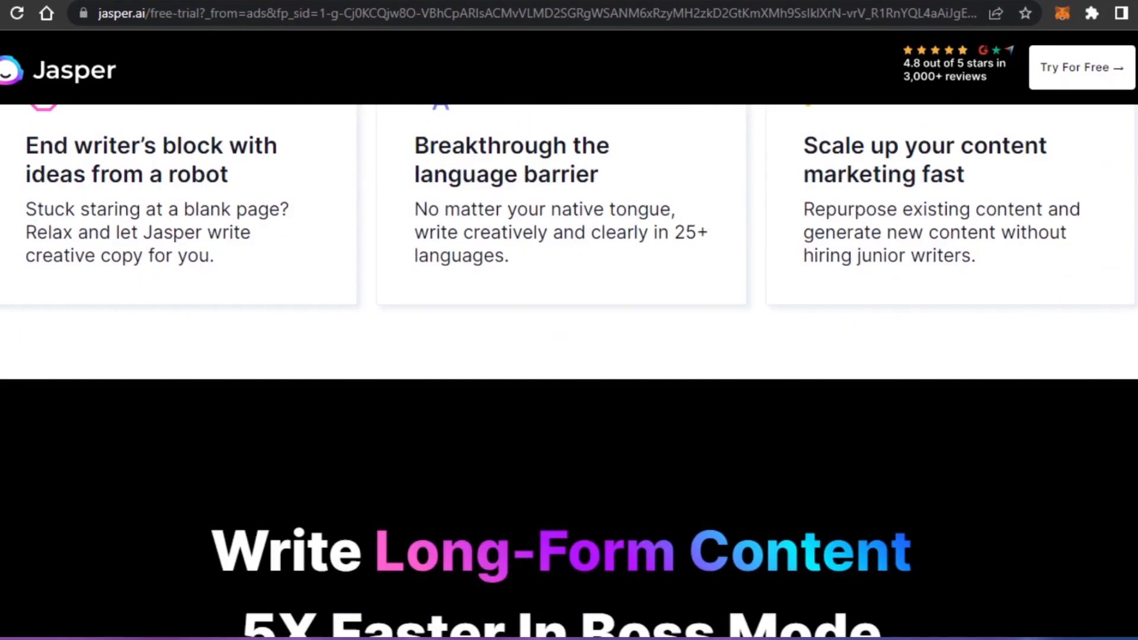
{"action": "scroll", "coordinate": [569, 372], "scroll_direction": "down", "scroll_amount": 15}
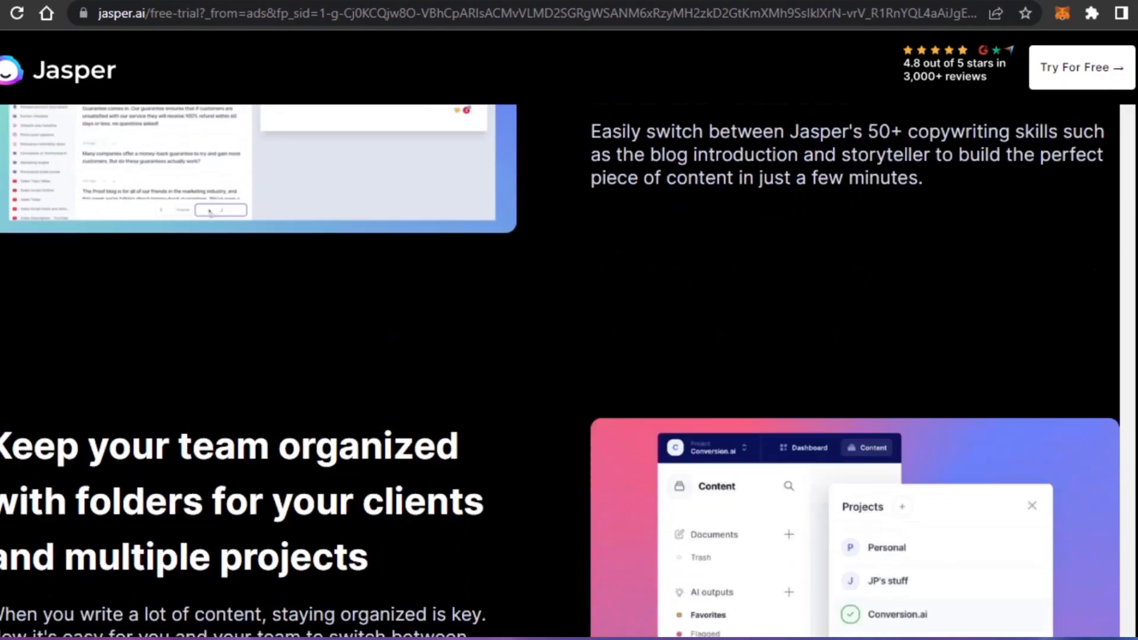
{"action": "scroll", "coordinate": [568, 372], "scroll_direction": "down", "scroll_amount": 2}
{"action": "scroll", "coordinate": [568, 372], "scroll_direction": "up", "scroll_amount": 20}
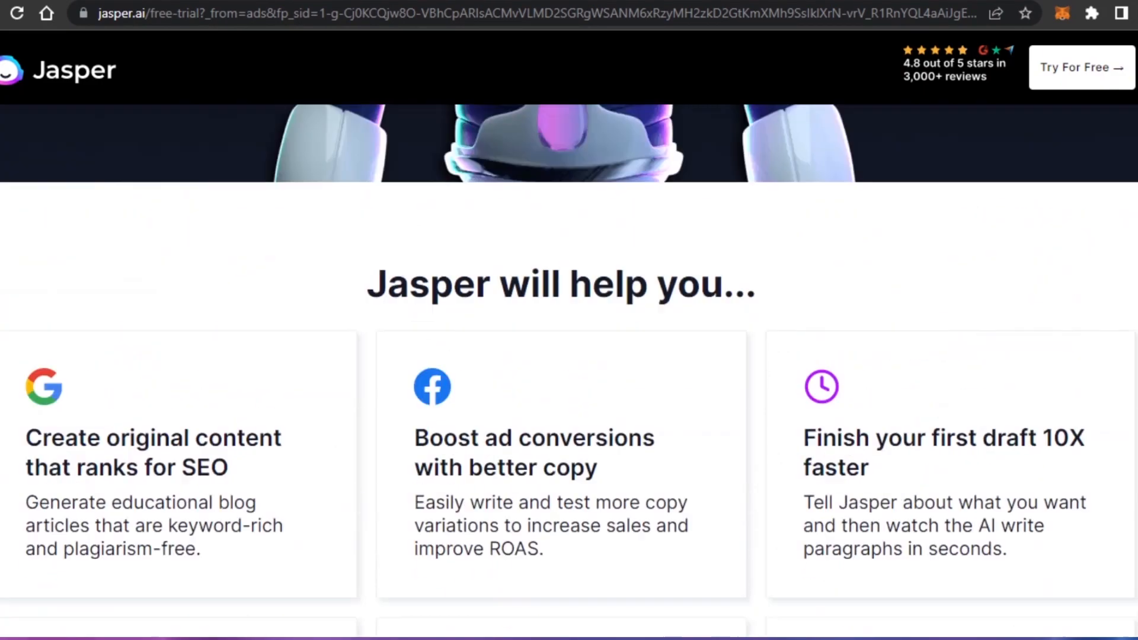
{"action": "scroll", "coordinate": [569, 372], "scroll_direction": "up", "scroll_amount": 15}
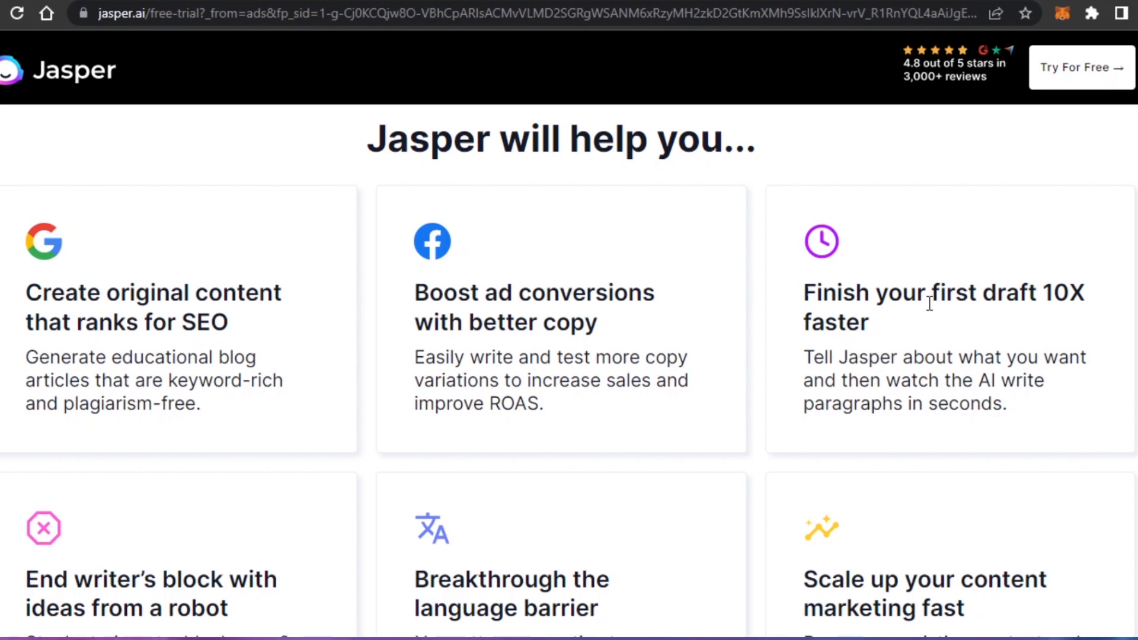
{"action": "scroll", "coordinate": [199, 368], "scroll_direction": "down", "scroll_amount": 3}
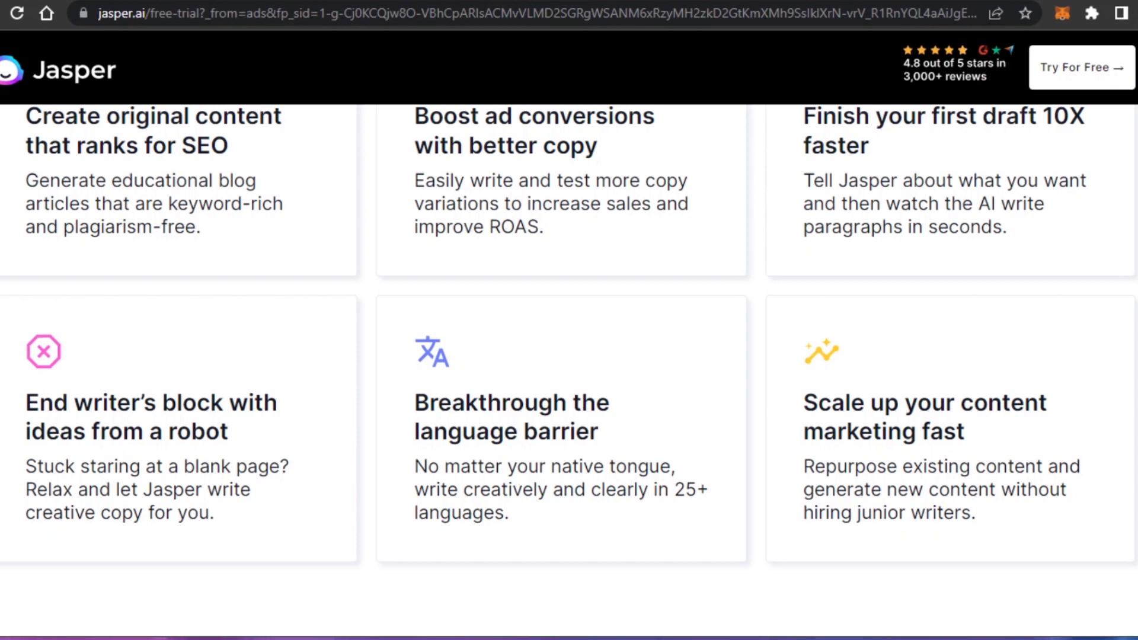
{"action": "scroll", "coordinate": [569, 371], "scroll_direction": "down", "scroll_amount": 13}
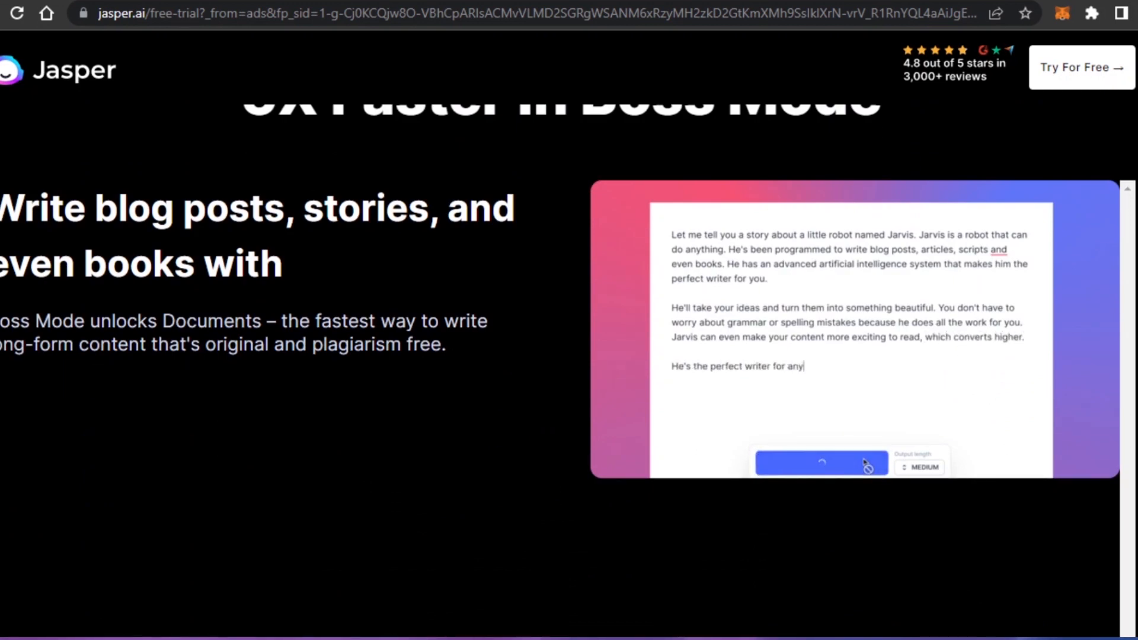
{"action": "scroll", "coordinate": [569, 371], "scroll_direction": "up", "scroll_amount": 8}
{"action": "scroll", "coordinate": [569, 371], "scroll_direction": "up", "scroll_amount": 10}
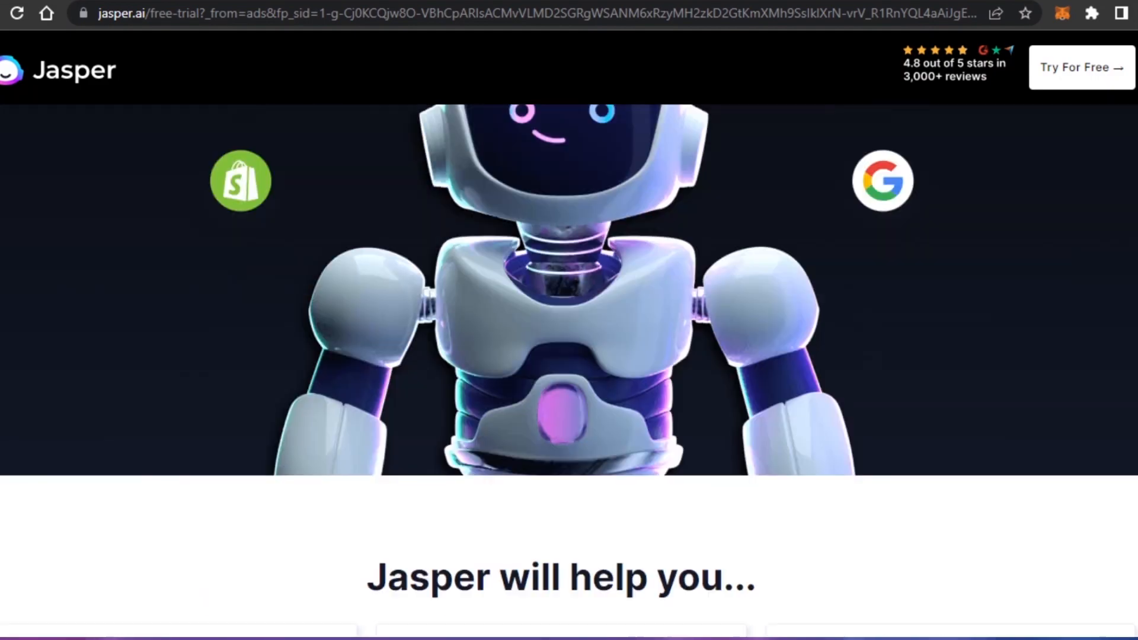
{"action": "scroll", "coordinate": [569, 372], "scroll_direction": "down", "scroll_amount": 15}
{"action": "scroll", "coordinate": [569, 371], "scroll_direction": "down", "scroll_amount": 9}
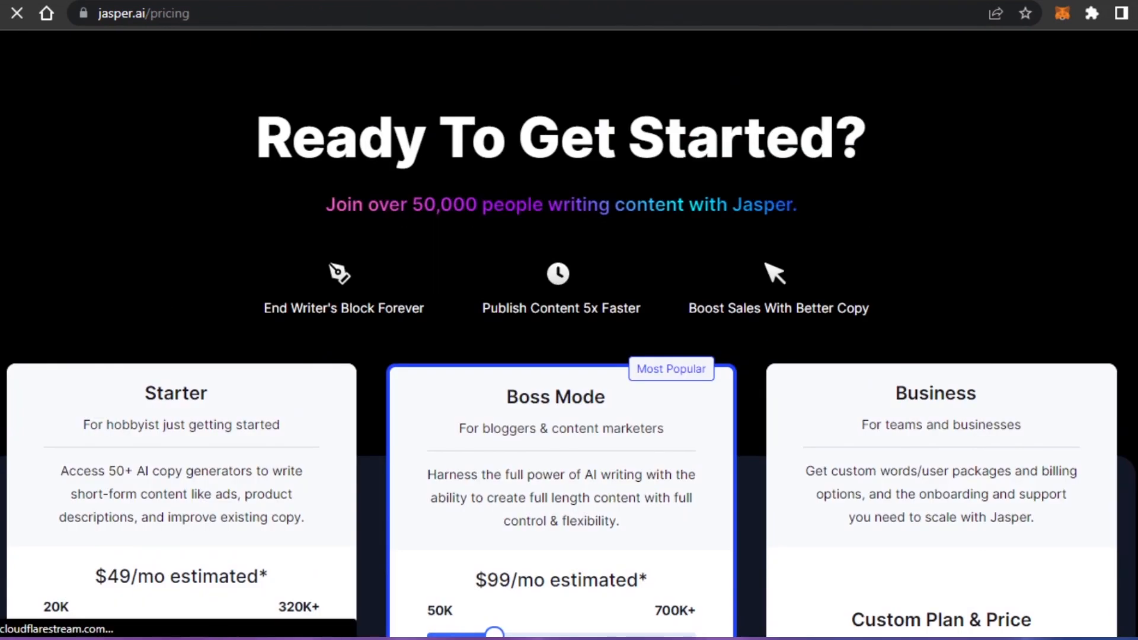
Compare the prices, word allowances and feature lists of the Starter, Boss Mode and Business plans on the pricing page.
{"action": "scroll", "coordinate": [569, 320], "scroll_direction": "down", "scroll_amount": 5}
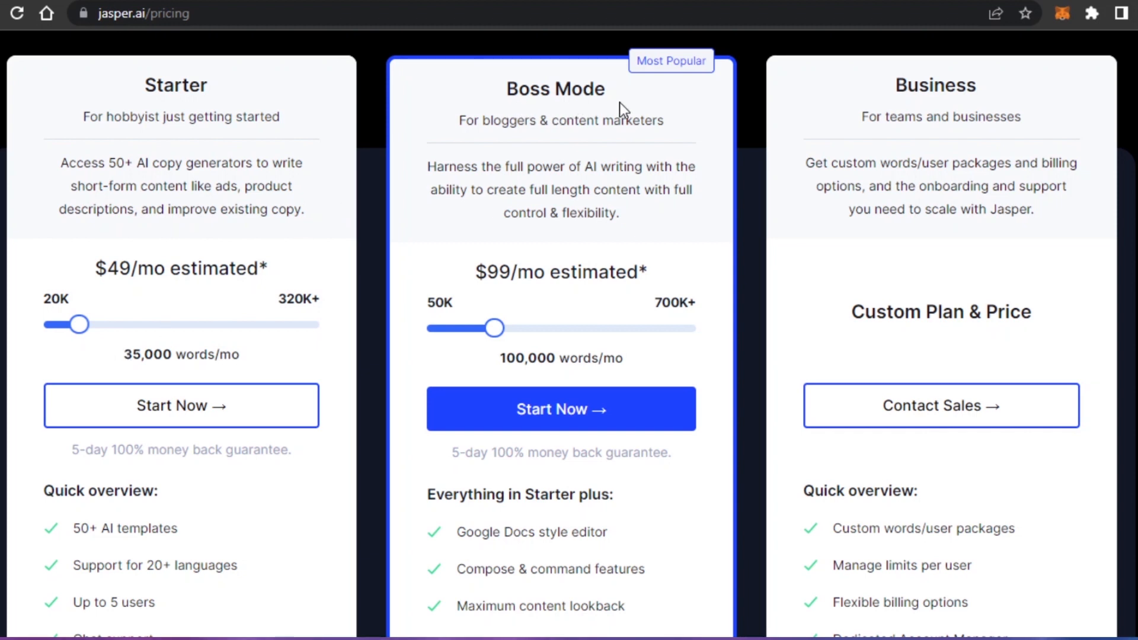
{"action": "left_click_drag", "start_coordinate": [476, 271], "coordinate": [574, 271]}
{"action": "left_click", "coordinate": [570, 308]}
{"action": "scroll", "coordinate": [818, 399], "scroll_direction": "down", "scroll_amount": 1}
{"action": "scroll", "coordinate": [568, 337], "scroll_direction": "down", "scroll_amount": 3}
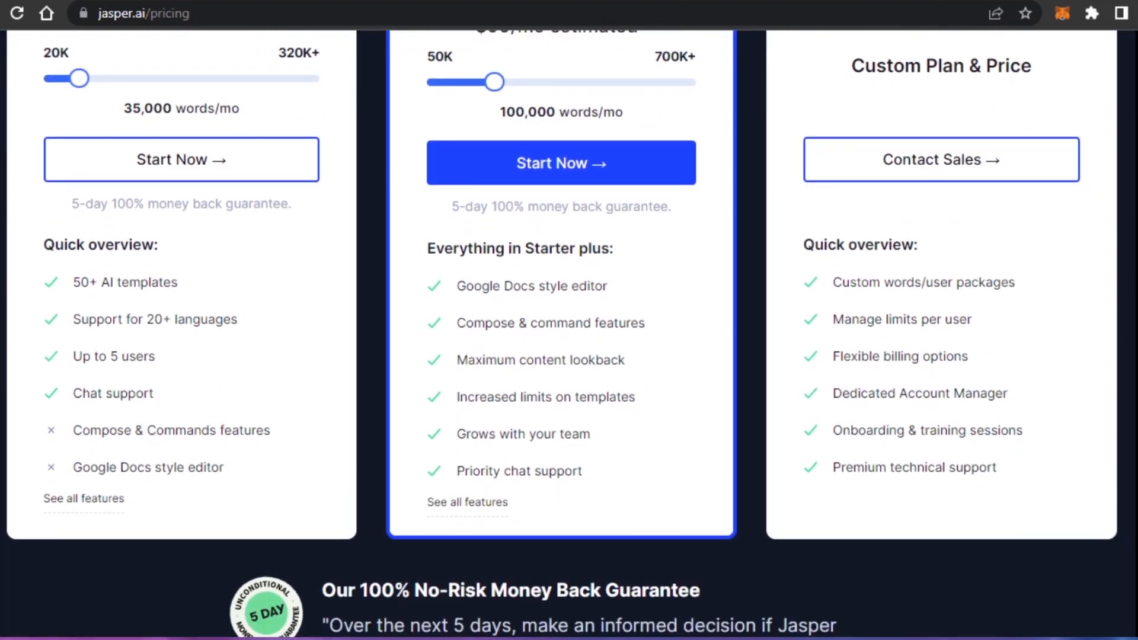
{"action": "scroll", "coordinate": [561, 334], "scroll_direction": "up", "scroll_amount": 5}
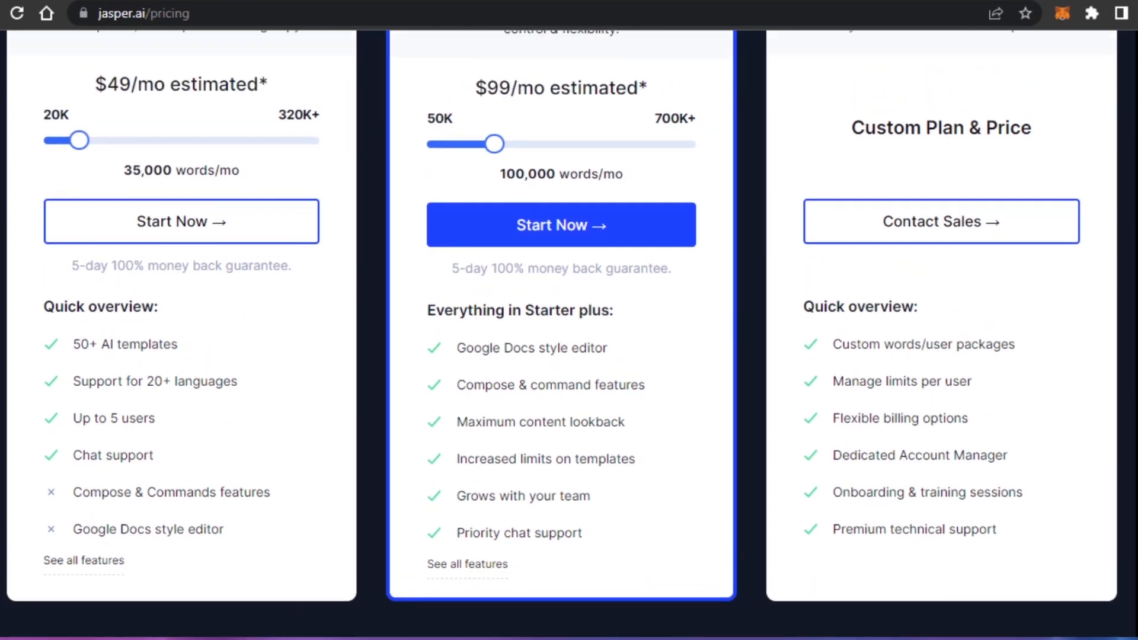
{"action": "scroll", "coordinate": [562, 334], "scroll_direction": "down", "scroll_amount": 5}
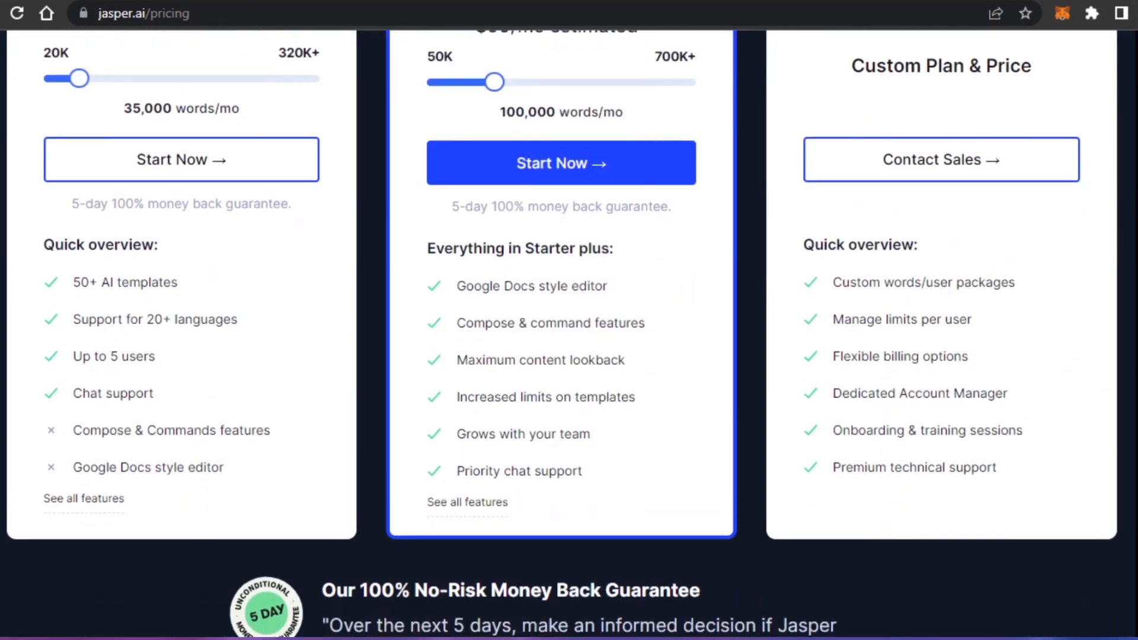
{"action": "scroll", "coordinate": [561, 334], "scroll_direction": "up", "scroll_amount": 4}
{"action": "scroll", "coordinate": [561, 334], "scroll_direction": "up", "scroll_amount": 1}
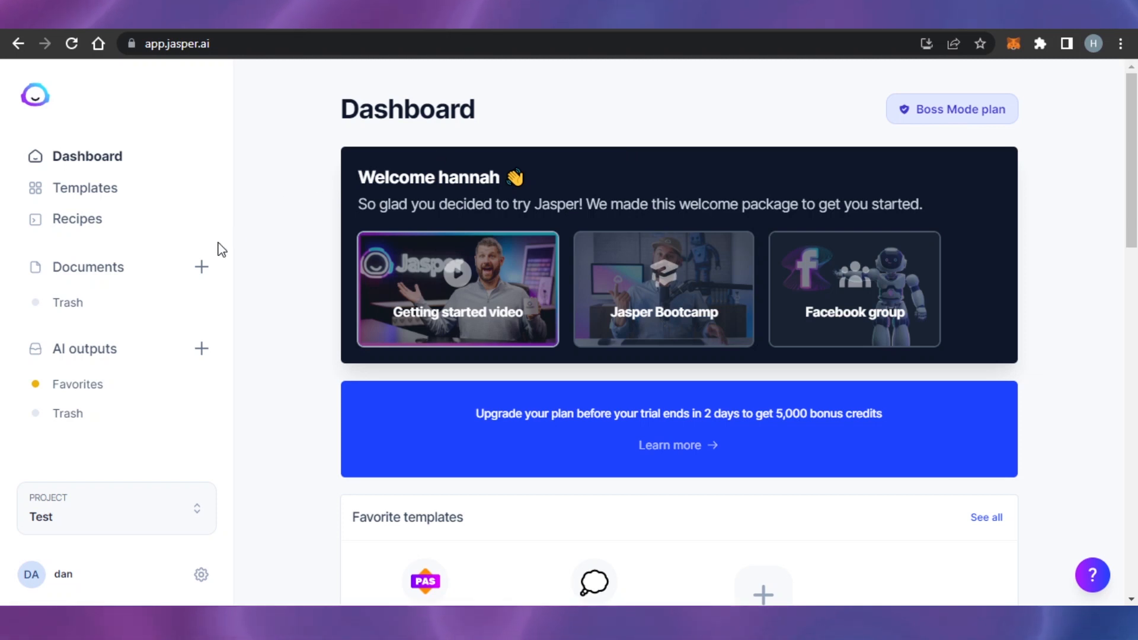
Open the template library and browse the blog, ad and Google My Business templates.
{"action": "left_click", "coordinate": [95, 198]}
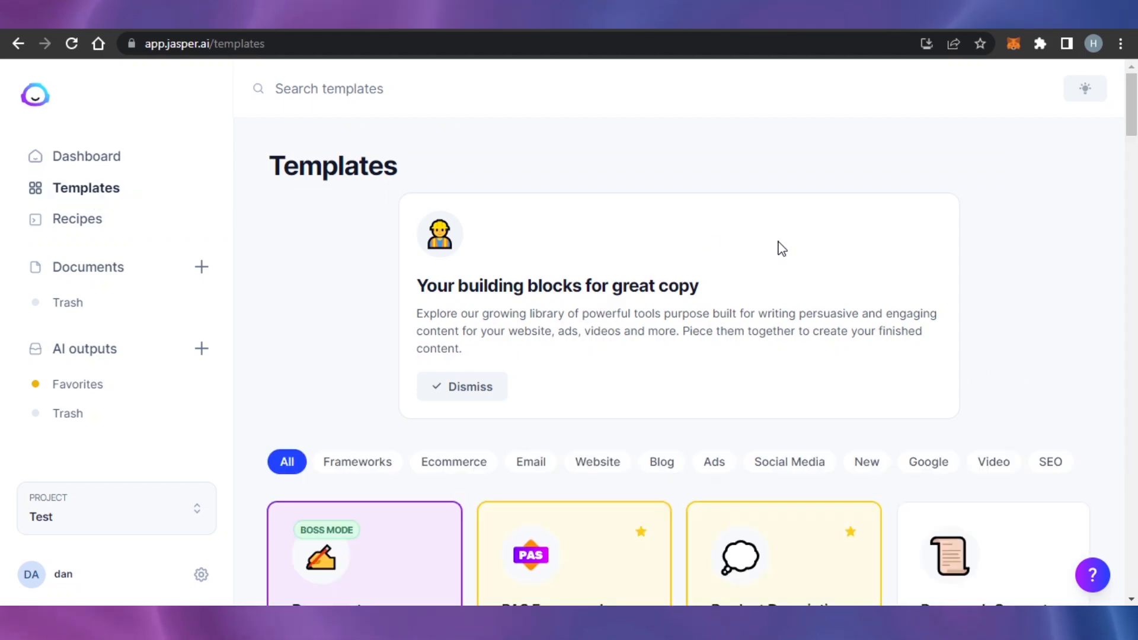
{"action": "scroll", "coordinate": [871, 237], "scroll_direction": "down", "scroll_amount": 15}
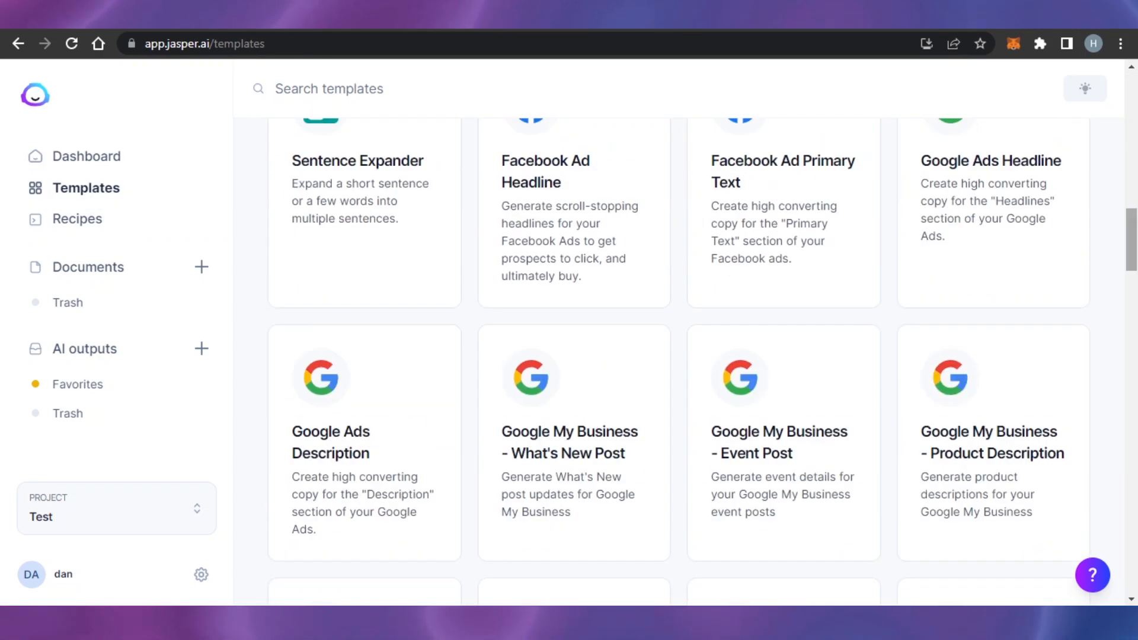
{"action": "scroll", "coordinate": [679, 361], "scroll_direction": "down", "scroll_amount": 3}
{"action": "scroll", "coordinate": [678, 362], "scroll_direction": "up", "scroll_amount": 17}
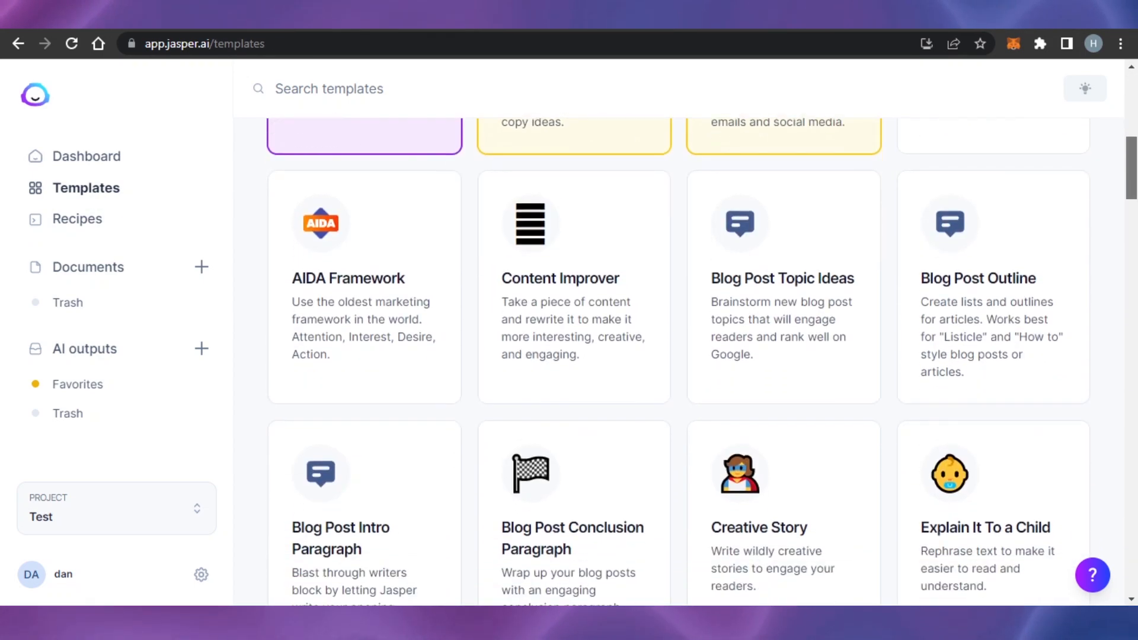
{"action": "scroll", "coordinate": [815, 177], "scroll_direction": "down", "scroll_amount": 1}
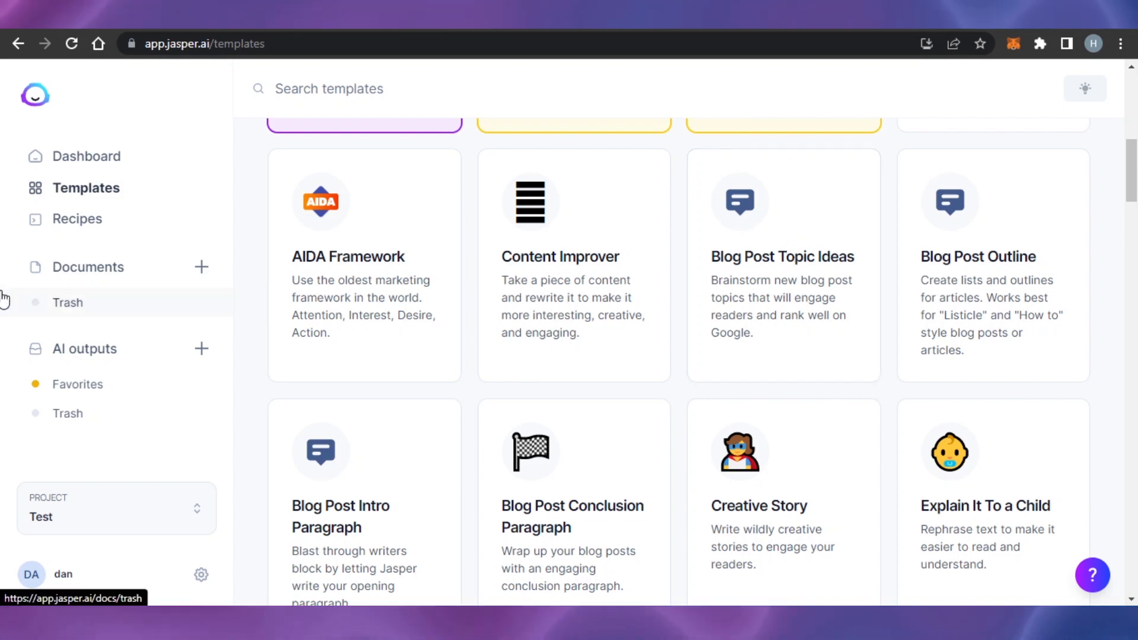
Go to the documents list and create a new document with the start from scratch option.
{"action": "left_click", "coordinate": [135, 265]}
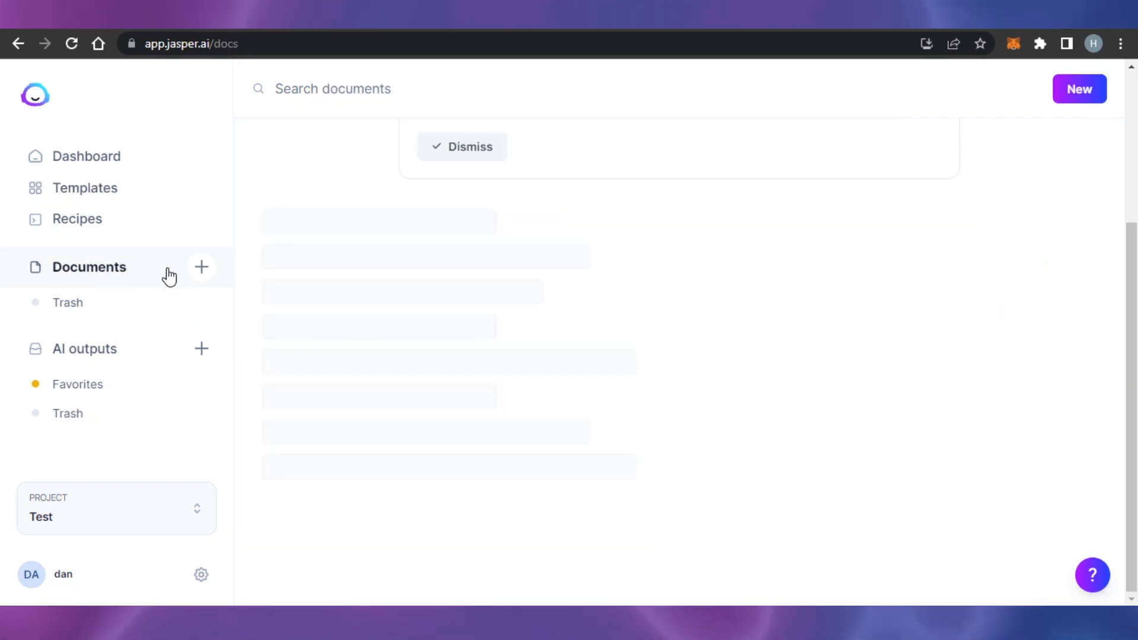
{"action": "left_click_drag", "start_coordinate": [1131, 296], "coordinate": [1131, 136]}
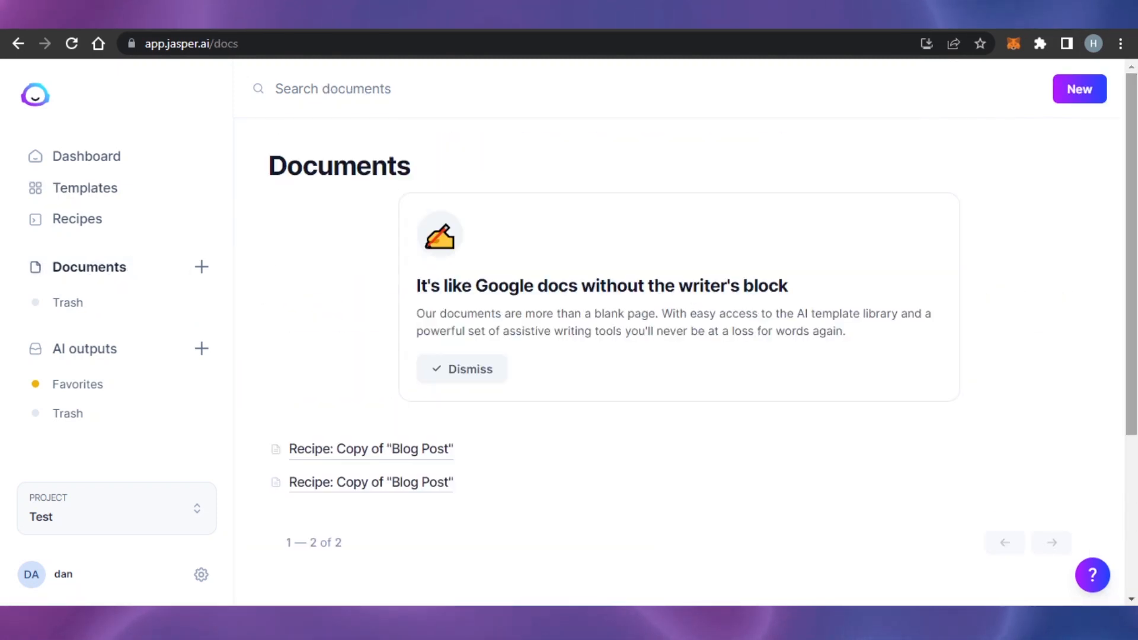
{"action": "left_click", "coordinate": [1088, 97]}
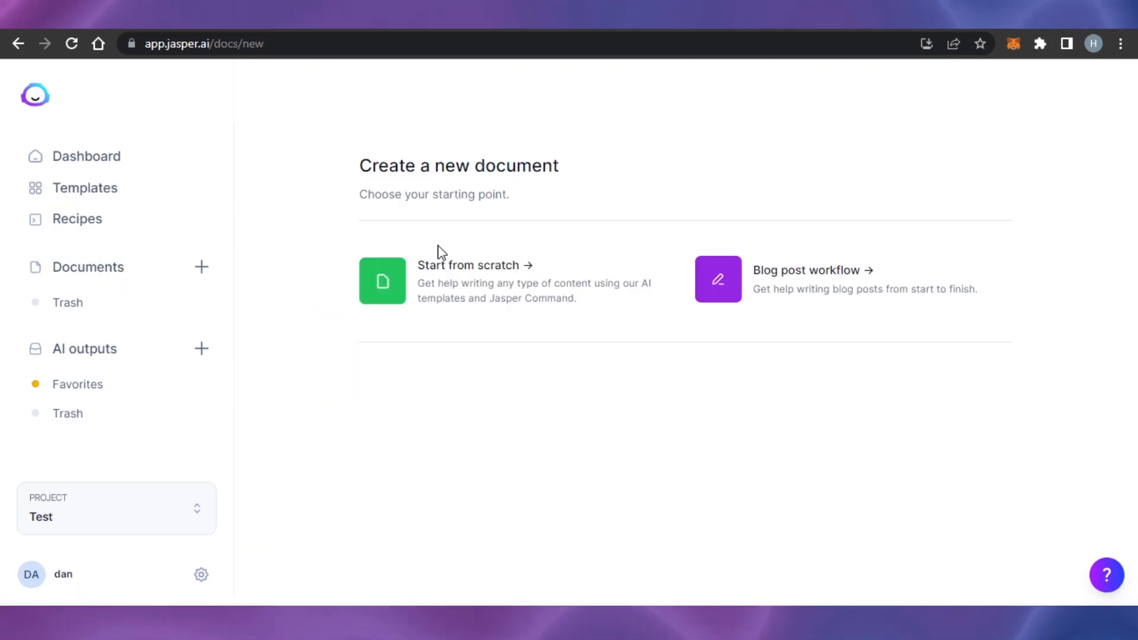
{"action": "left_click", "coordinate": [422, 287]}
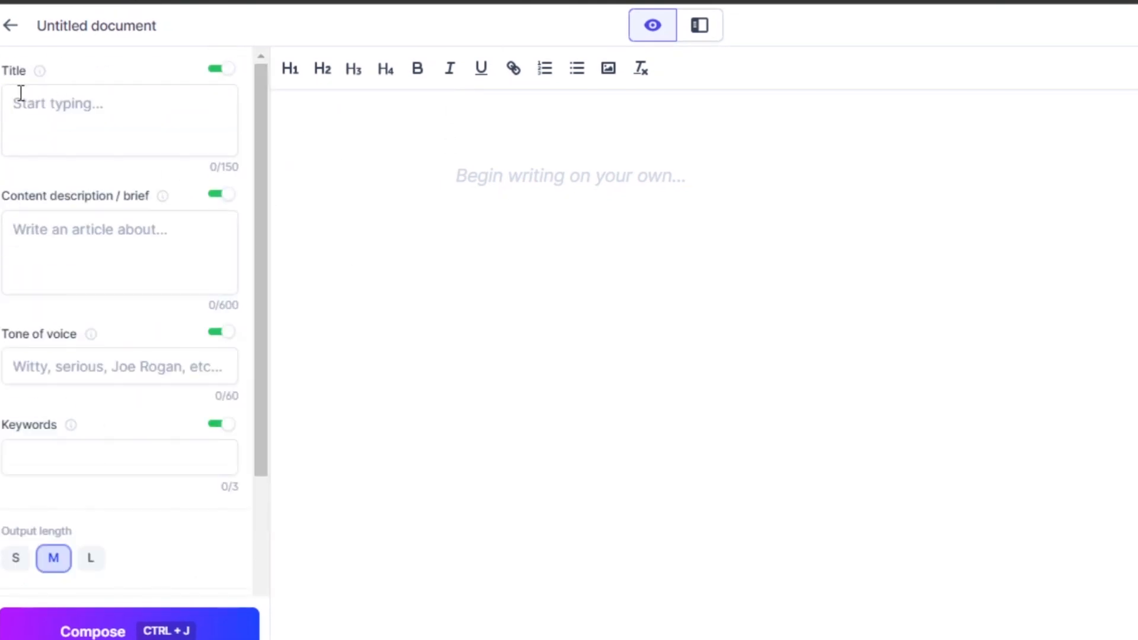
Enter "How to lose weight in 7 steps" as the title of the untitled document.
{"action": "left_click", "coordinate": [59, 112]}
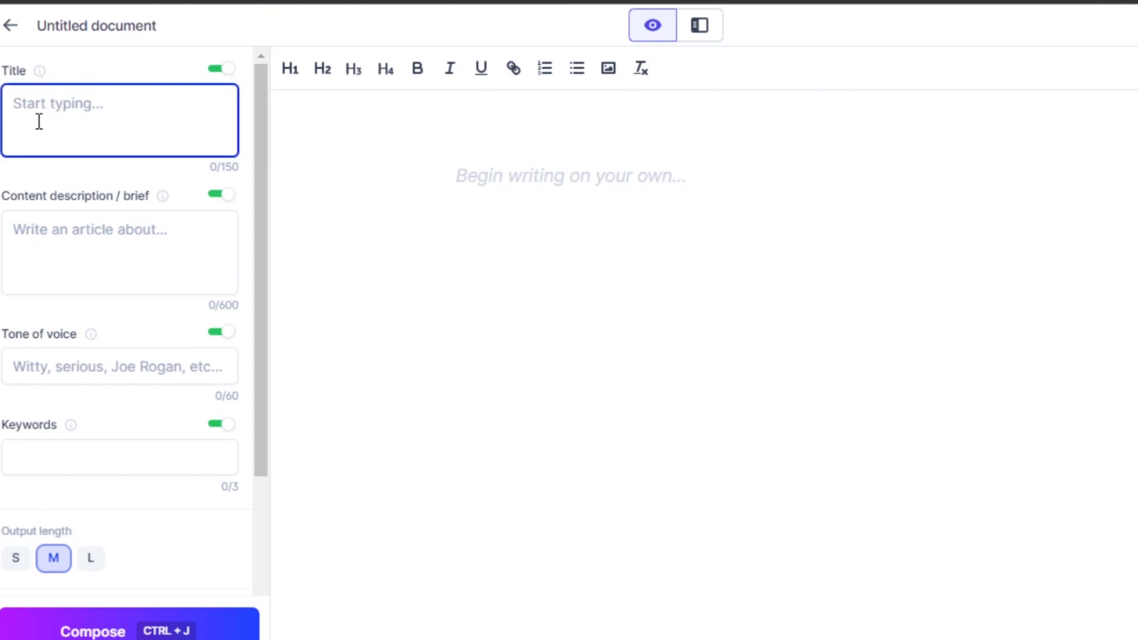
{"action": "left_click", "coordinate": [33, 214]}
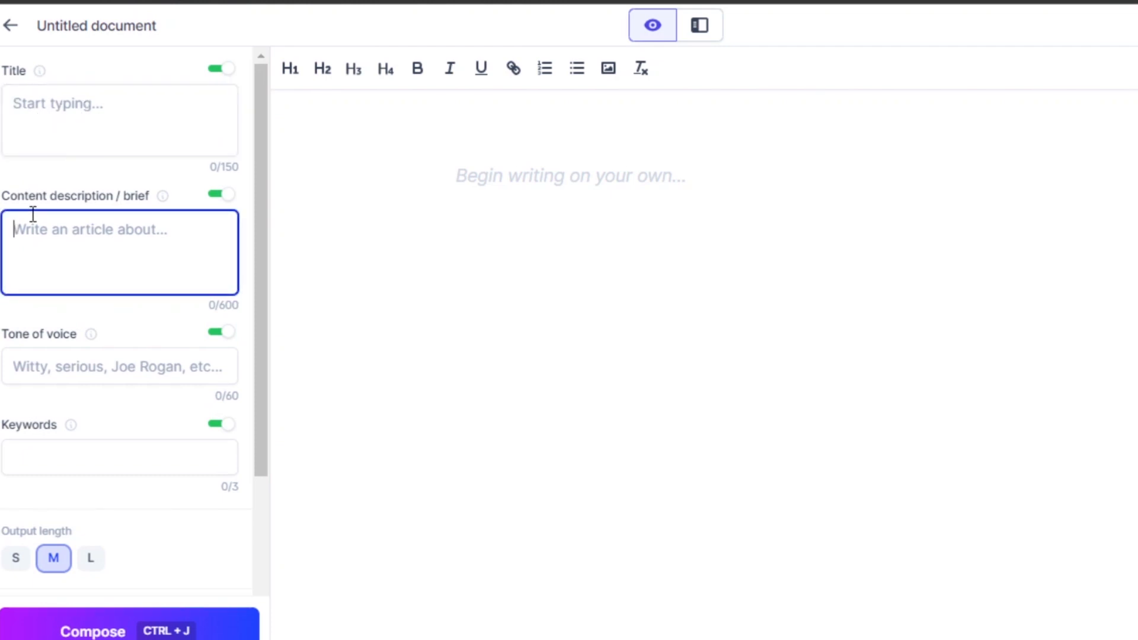
{"action": "left_click", "coordinate": [71, 364]}
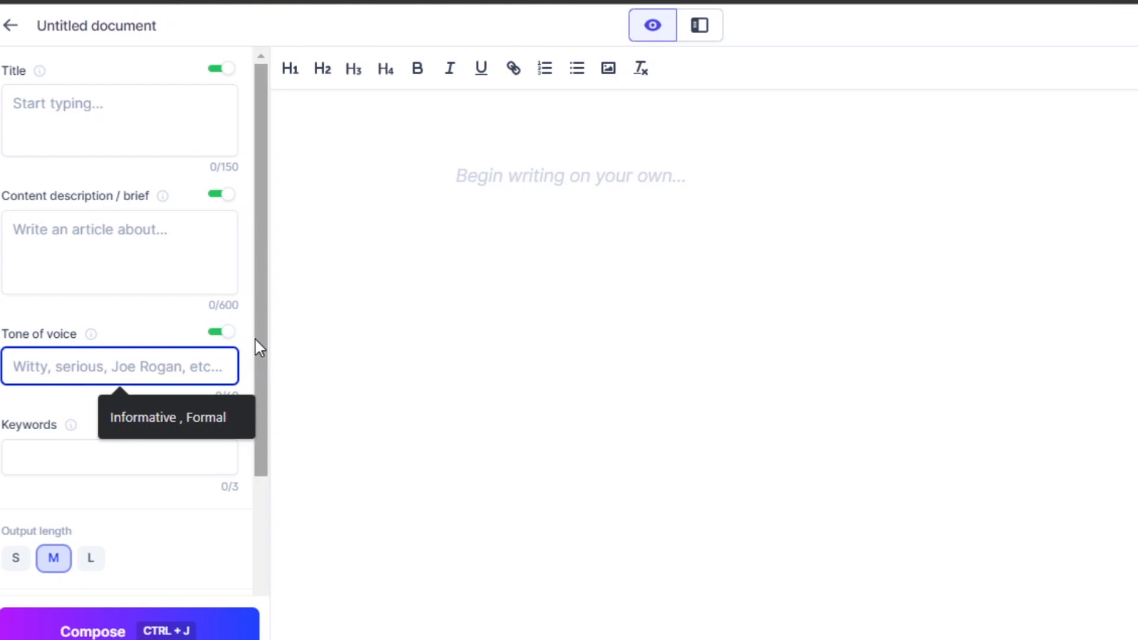
{"action": "mouse_move", "coordinate": [261, 337]}
{"action": "left_mouse_down"}
{"action": "mouse_move", "coordinate": [267, 354]}
{"action": "mouse_move", "coordinate": [264, 335]}
{"action": "left_mouse_up"}
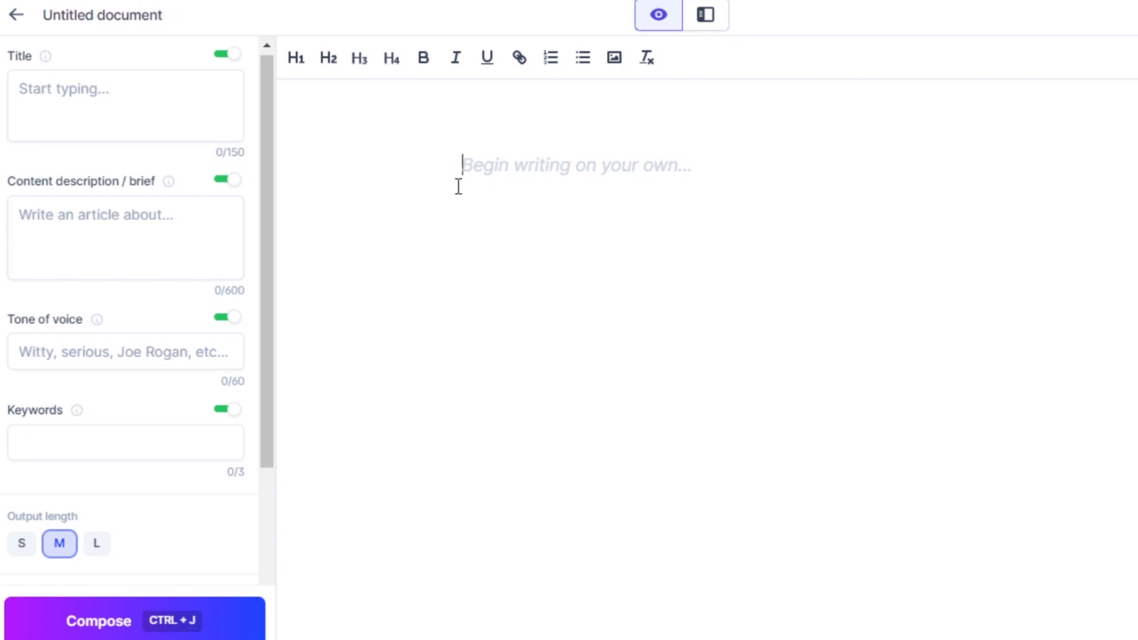
{"action": "left_click", "coordinate": [88, 104]}
{"action": "type", "text": "How to lose weight in 7 steps"}
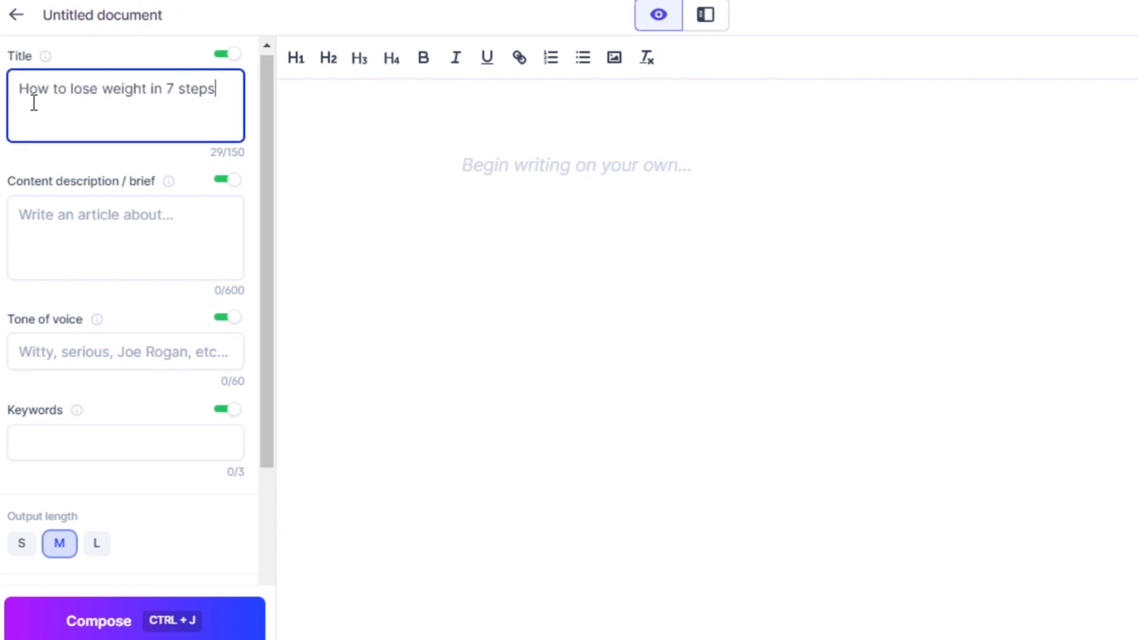
Show the templates beside the document editor and choose the Blog Post Topic Ideas template.
{"action": "left_click", "coordinate": [705, 16]}
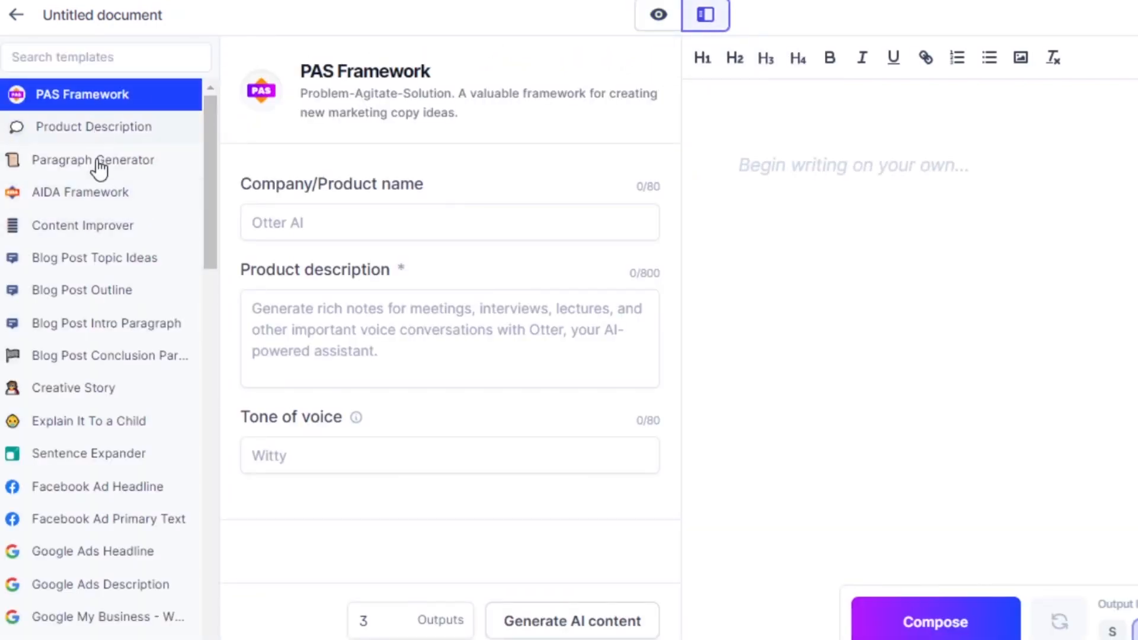
{"action": "mouse_move", "coordinate": [212, 220]}
{"action": "left_mouse_down"}
{"action": "mouse_move", "coordinate": [211, 308]}
{"action": "mouse_move", "coordinate": [210, 214]}
{"action": "left_mouse_up"}
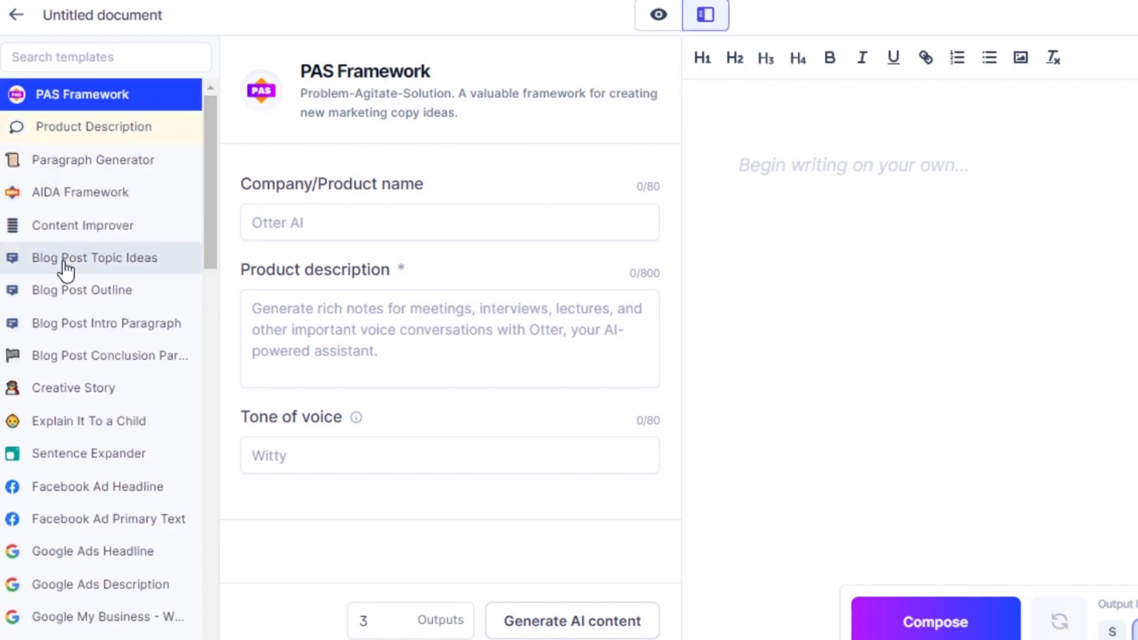
{"action": "left_click", "coordinate": [30, 272]}
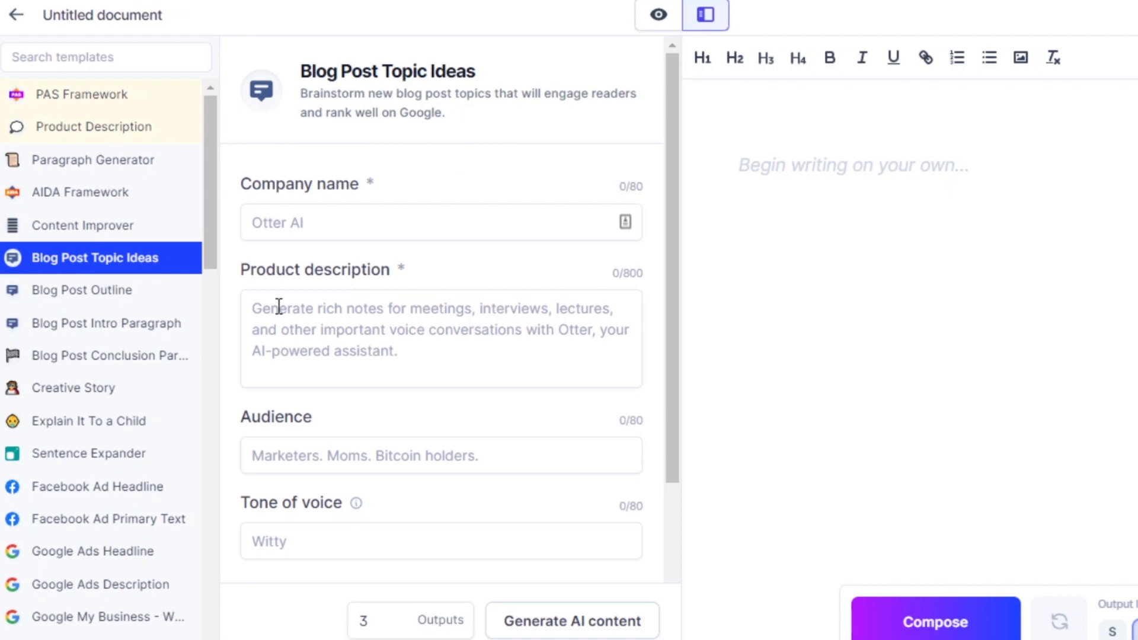
Fill in company Medium, description "Generate topic ideas for how to lose weight", audience "women, men, teeangers", informative tone and example "how to lose weight in 7 steps".
{"action": "left_click_drag", "start_coordinate": [667, 177], "coordinate": [693, 144]}
{"action": "left_click_drag", "start_coordinate": [676, 274], "coordinate": [655, 375]}
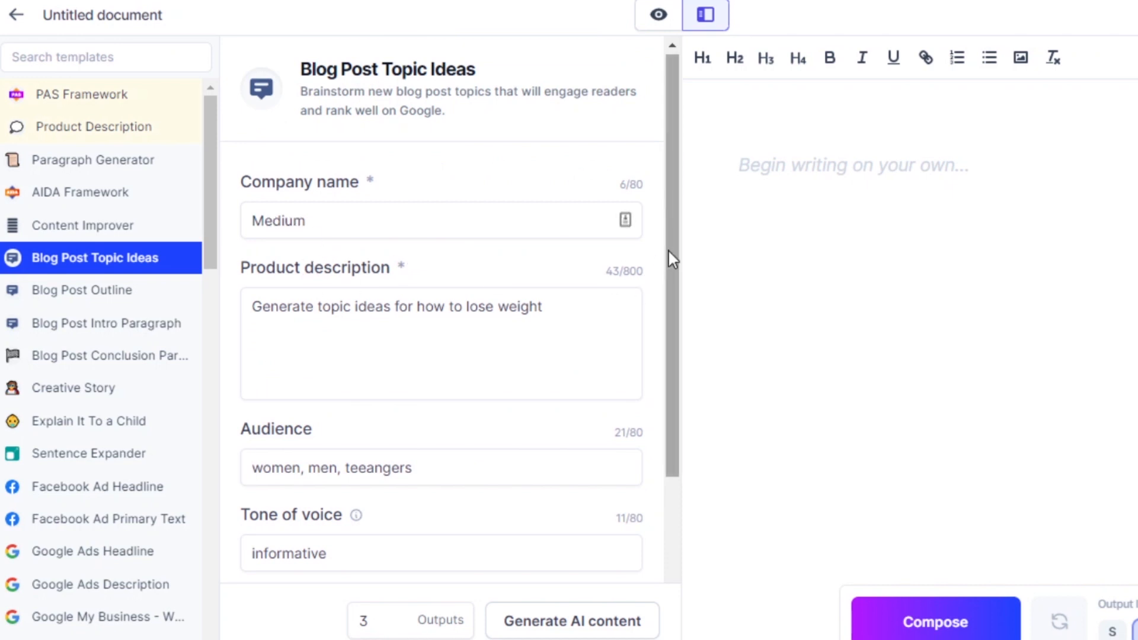
{"action": "left_click_drag", "start_coordinate": [671, 254], "coordinate": [678, 350]}
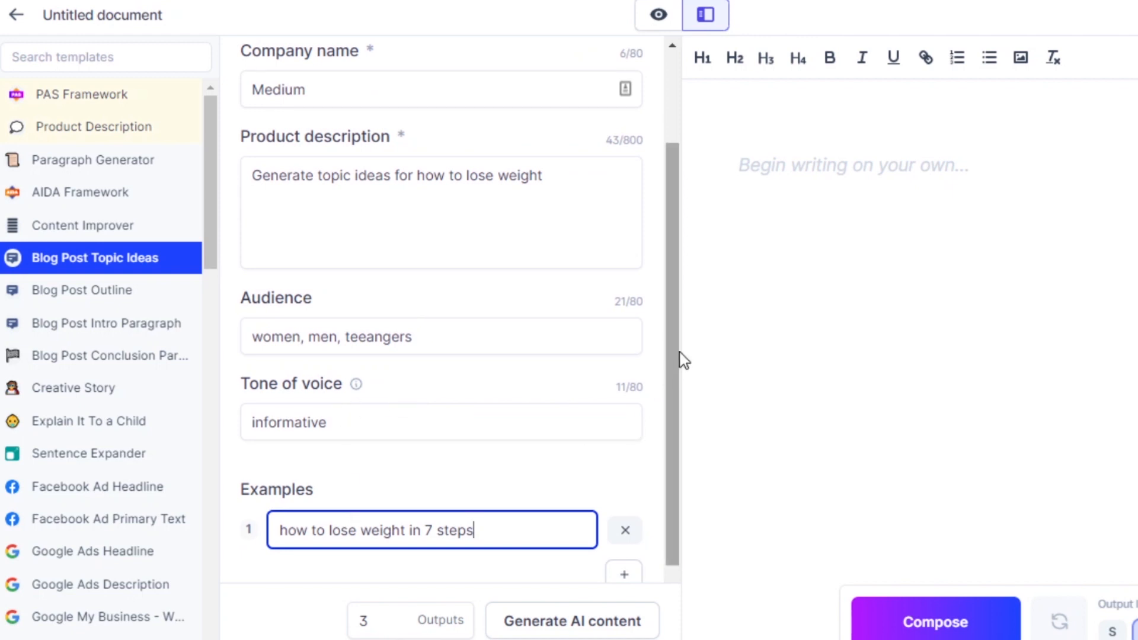
{"action": "left_click_drag", "start_coordinate": [678, 358], "coordinate": [656, 452]}
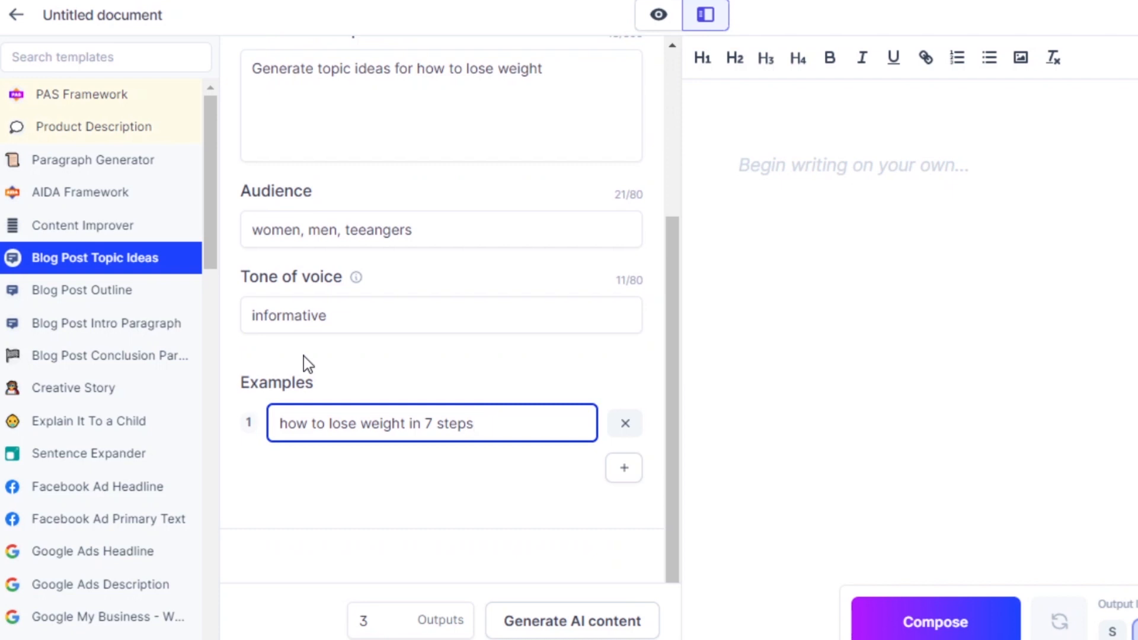
Generate the blog post topic ideas and copy "how to lose weight the healthy way" below the existing text of the document's title.
{"action": "left_click", "coordinate": [583, 625]}
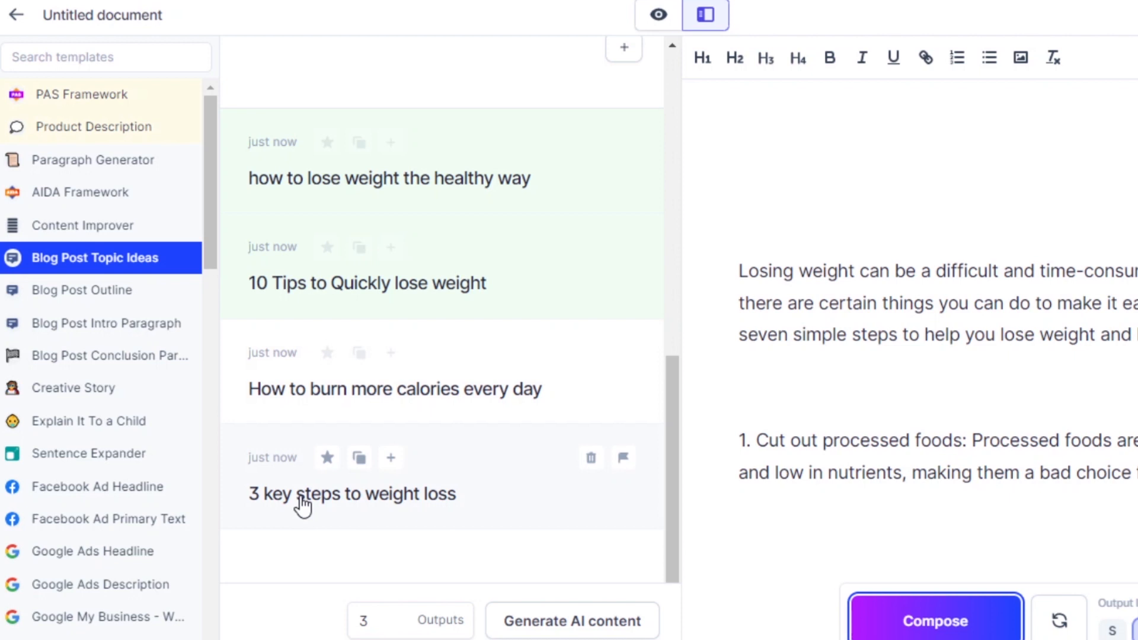
{"action": "left_click_drag", "start_coordinate": [675, 449], "coordinate": [704, 218]}
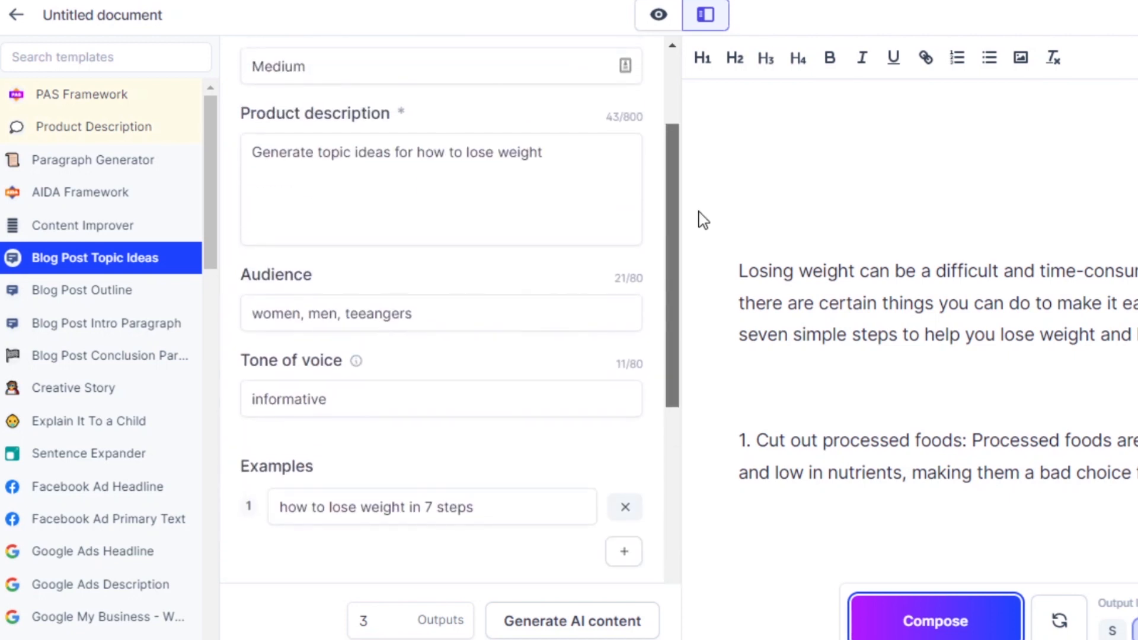
{"action": "left_click_drag", "start_coordinate": [682, 263], "coordinate": [688, 503]}
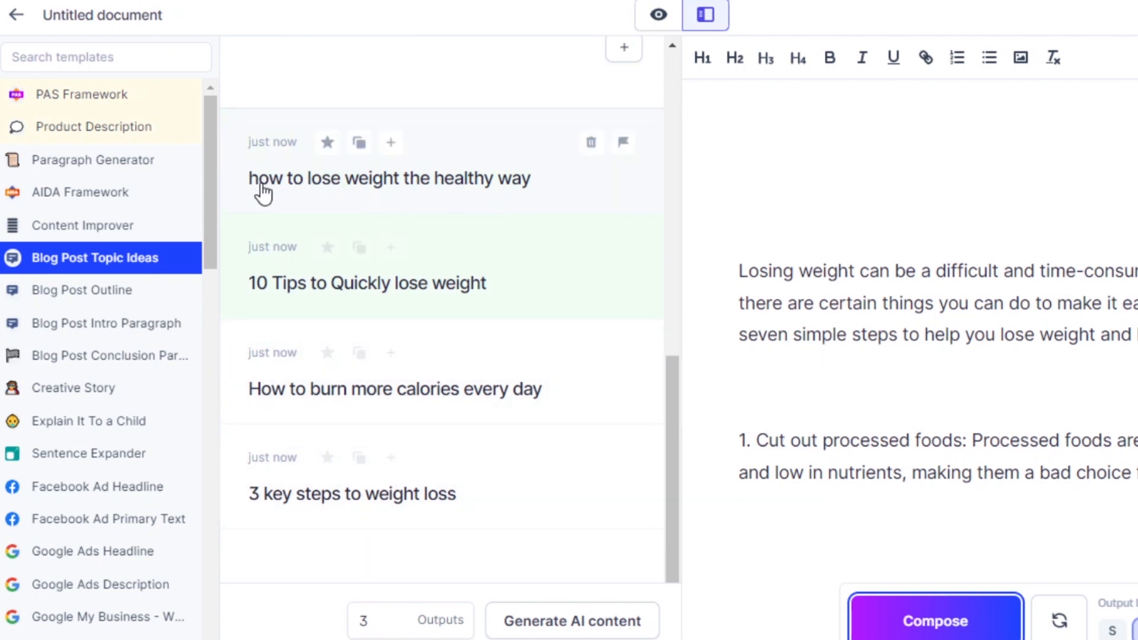
{"action": "left_click", "coordinate": [358, 142]}
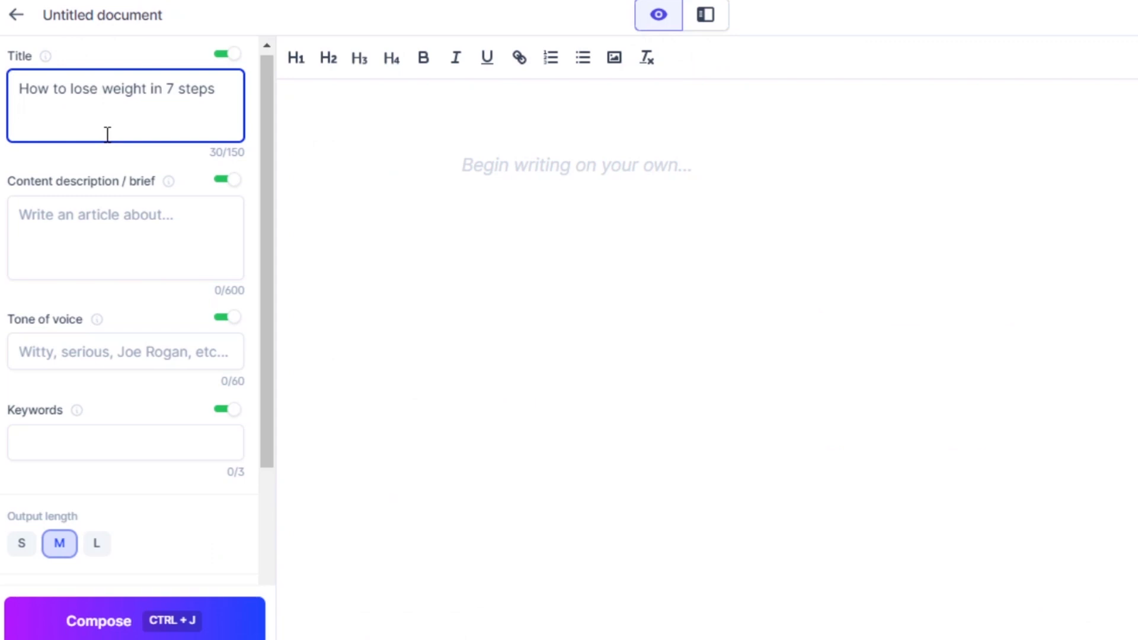
{"action": "key", "text": "ctrl+v"}
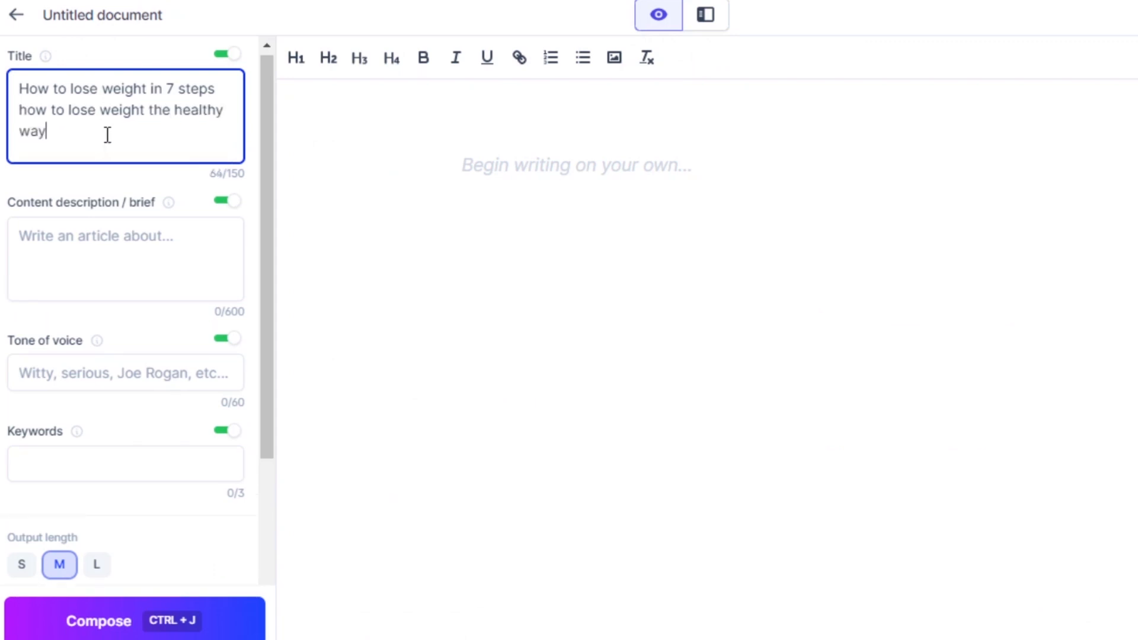
Set the brief "How to lose weight in 7 steps", tone "Informative, casual" and keywords healthy, Lose weight, weight, and compose the opening text.
{"action": "left_click", "coordinate": [137, 236]}
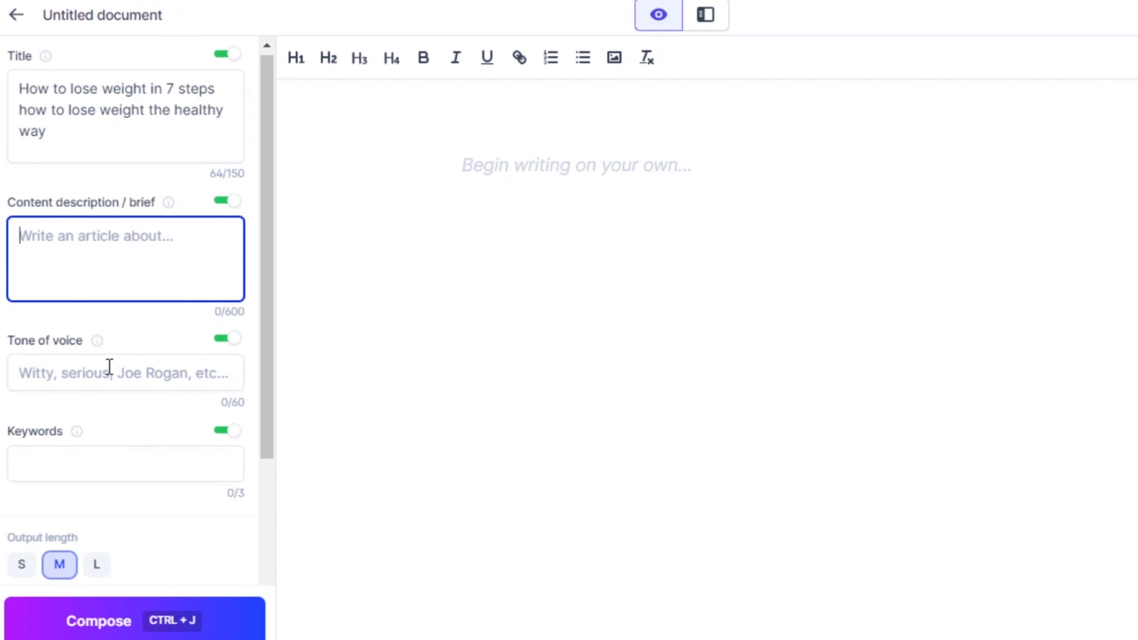
{"action": "scroll", "coordinate": [109, 366], "scroll_direction": "up", "scroll_amount": 1}
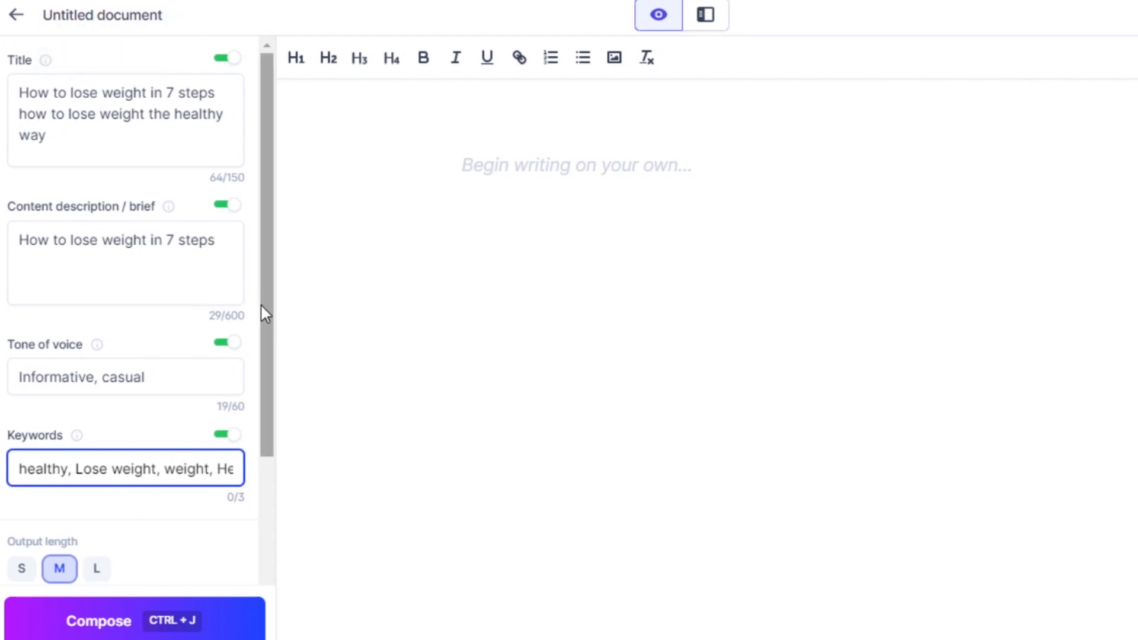
{"action": "left_click", "coordinate": [95, 630]}
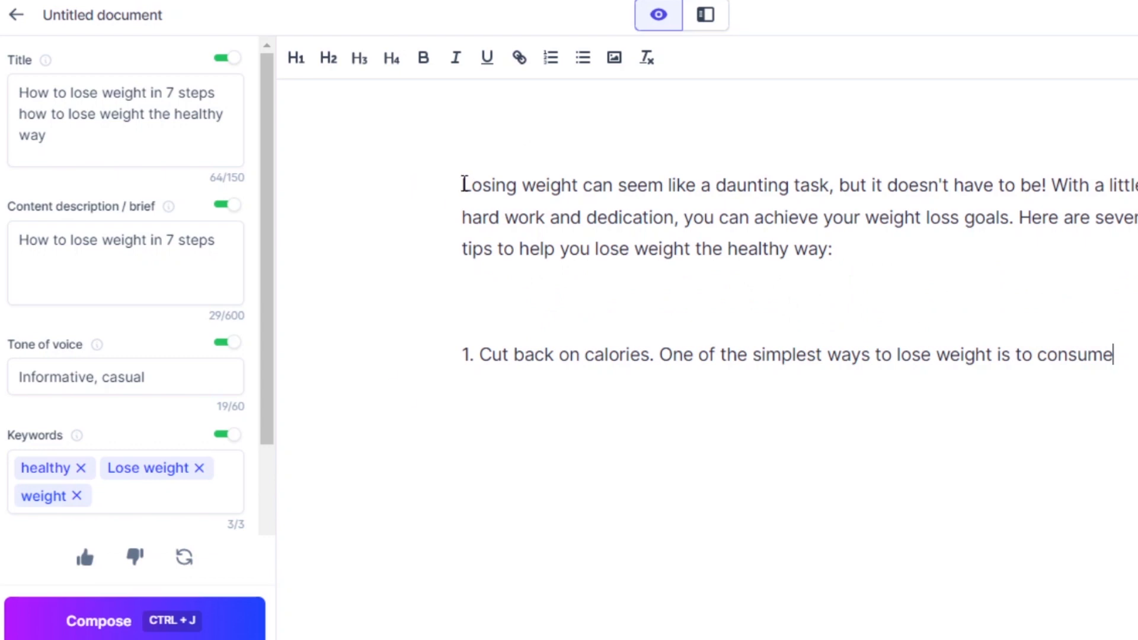
Add the command "Write an introduction for the title" on a new line below the calorie tip and run it.
{"action": "left_click_drag", "start_coordinate": [271, 284], "coordinate": [287, 148]}
{"action": "double_click", "coordinate": [485, 355]}
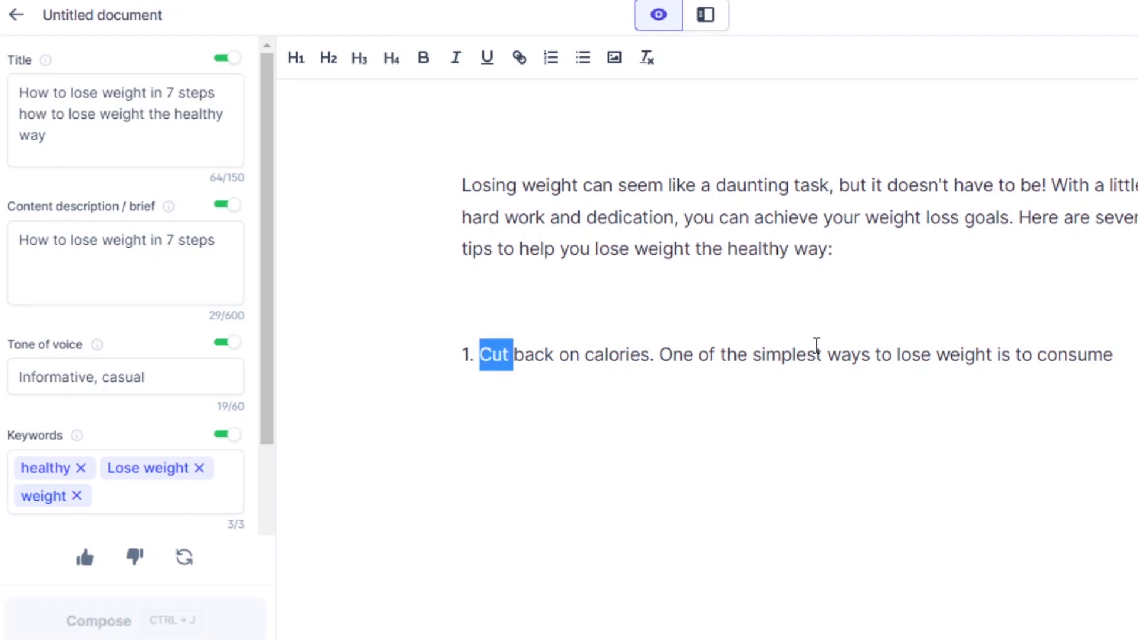
{"action": "left_click", "coordinate": [1105, 345]}
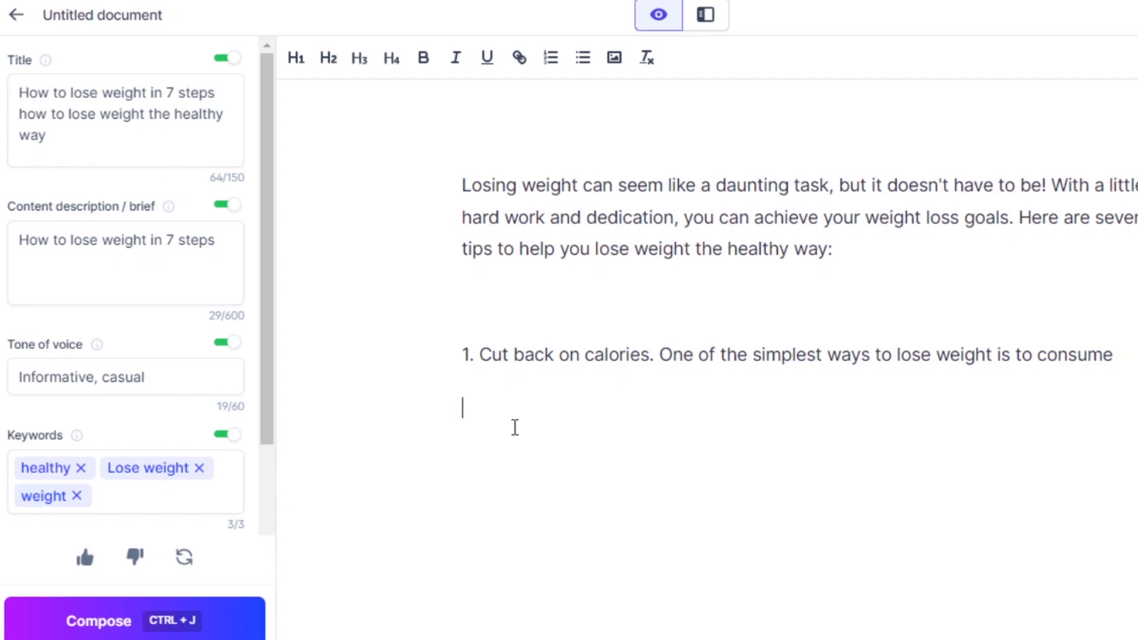
{"action": "key", "text": "ctrl+v"}
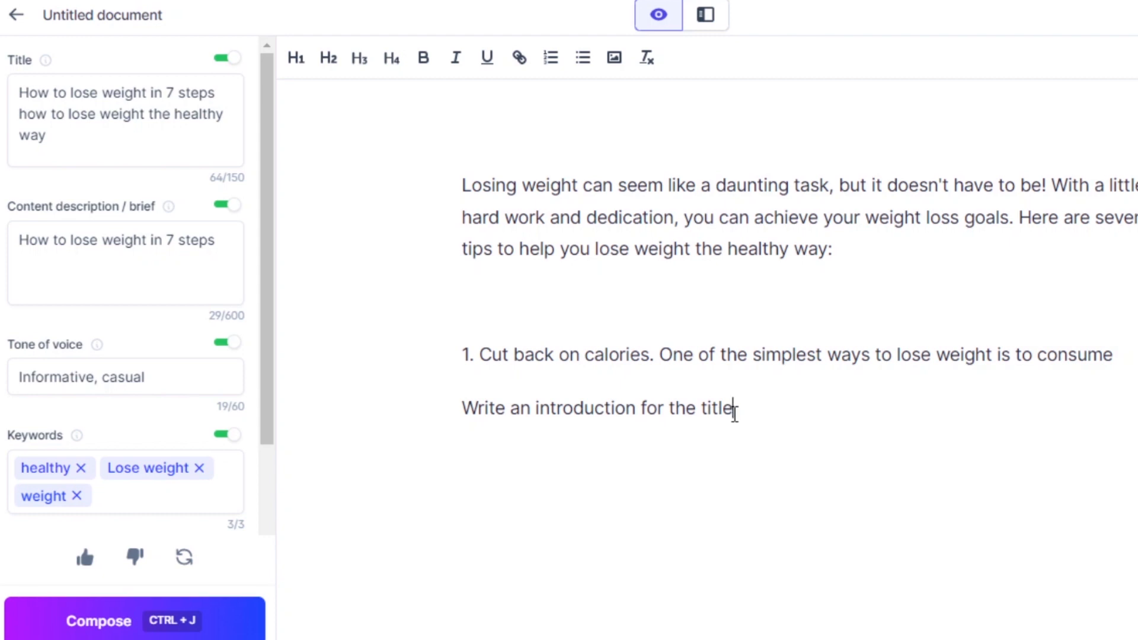
{"action": "key", "text": "ctrl+j"}
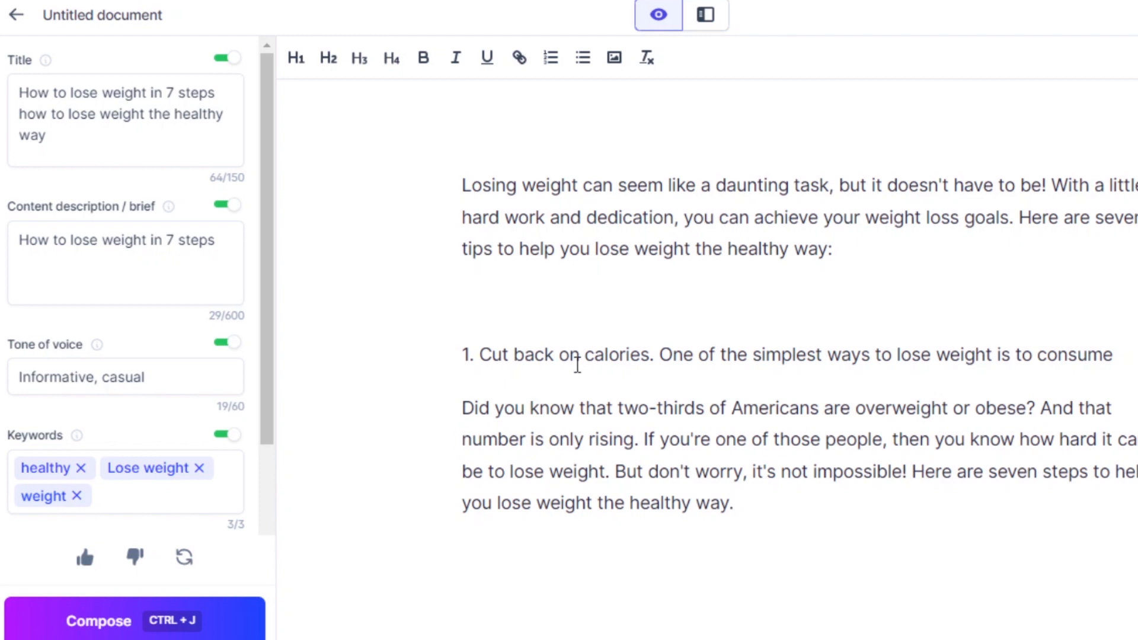
Try the command "Write 7 steps to lose weight" below the introduction, then replace it with "Write points on the title" and run it.
{"action": "scroll", "coordinate": [576, 365], "scroll_direction": "down", "scroll_amount": 4}
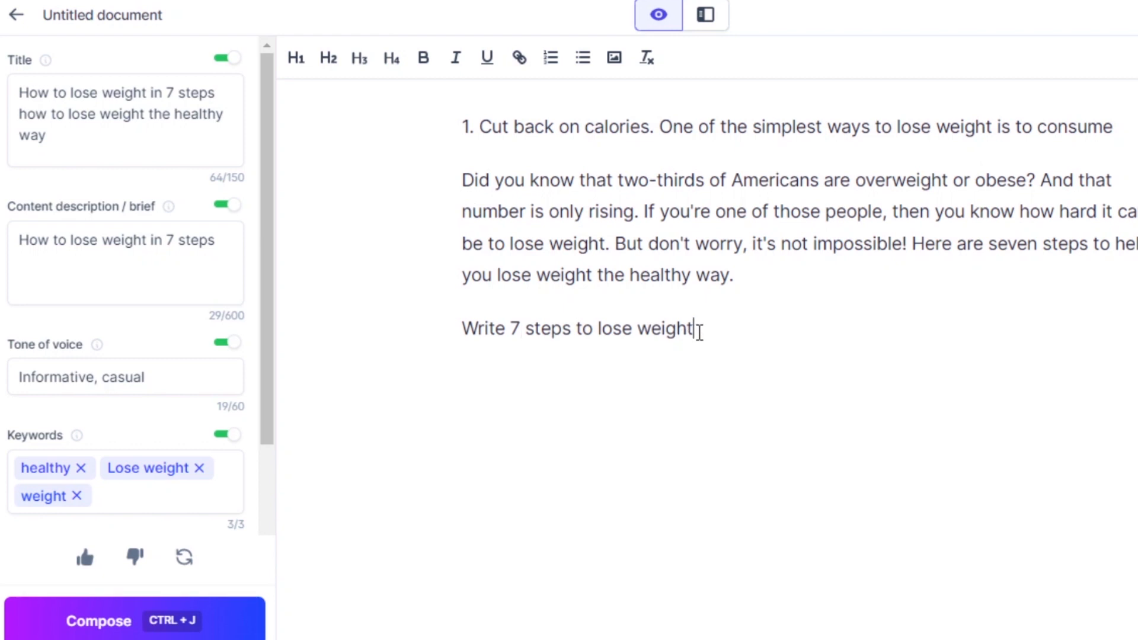
{"action": "key", "text": "ctrl+j"}
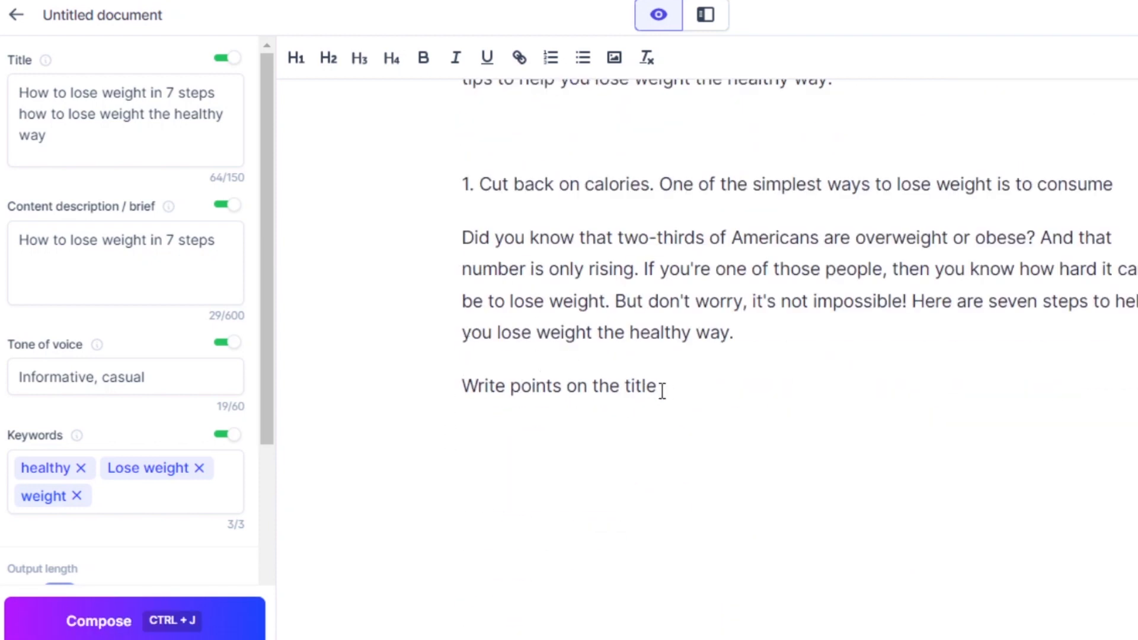
{"action": "key", "text": "ctrl+j"}
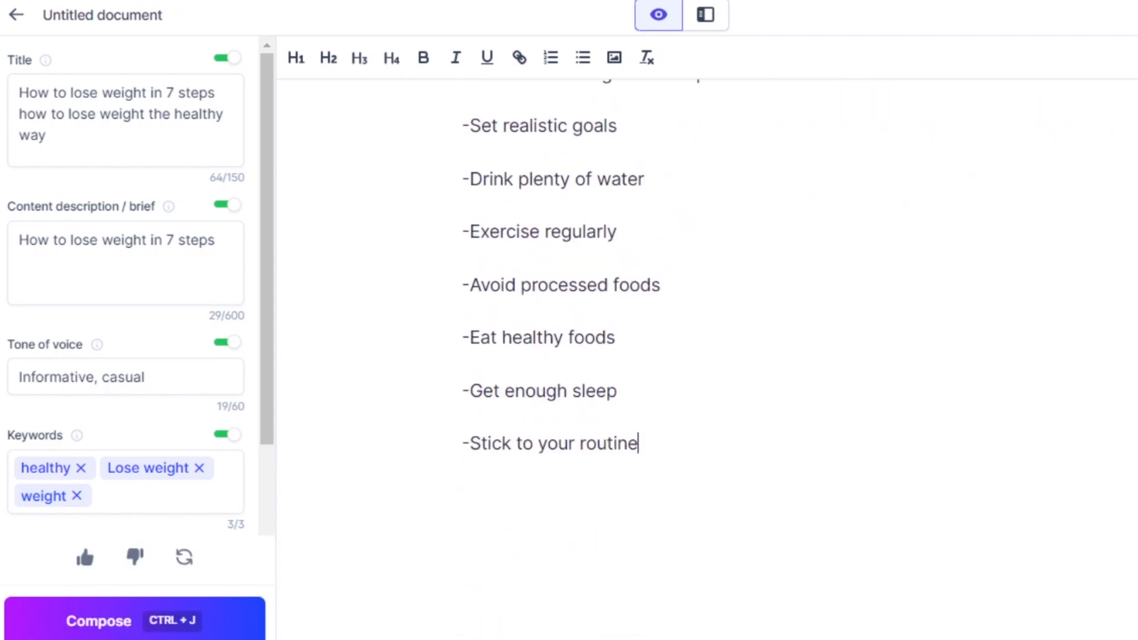
Add the command "Explain the above points" on a new line below the list of steps and run it.
{"action": "scroll", "coordinate": [462, 162], "scroll_direction": "down", "scroll_amount": 3}
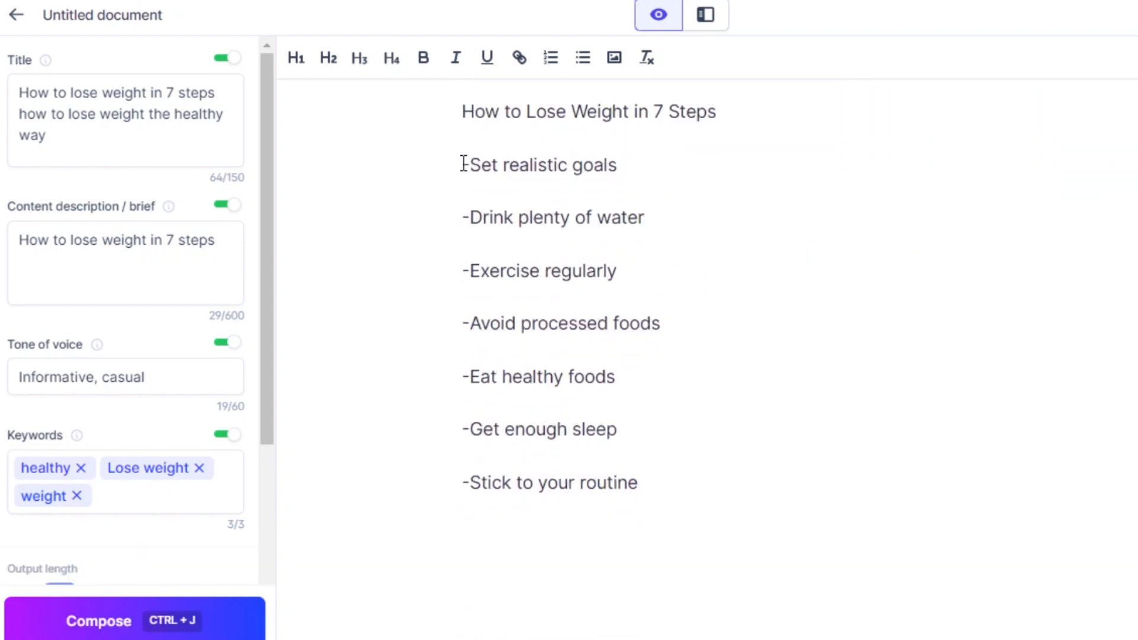
{"action": "key", "text": "Return"}
{"action": "type", "text": "Explain the above points"}
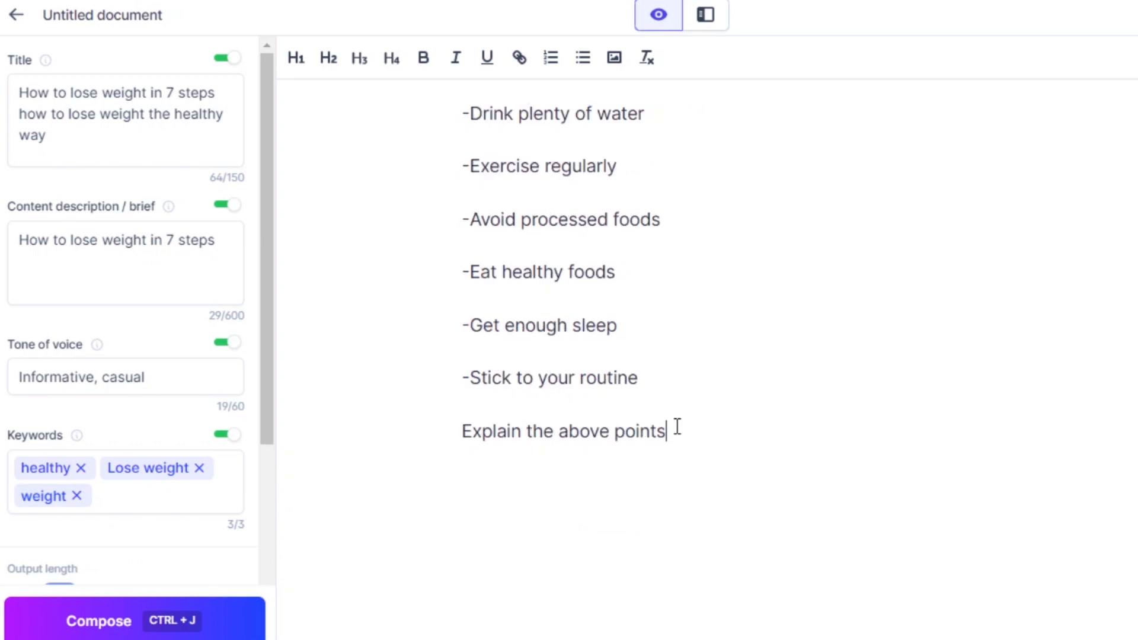
{"action": "key", "text": "ctrl+j"}
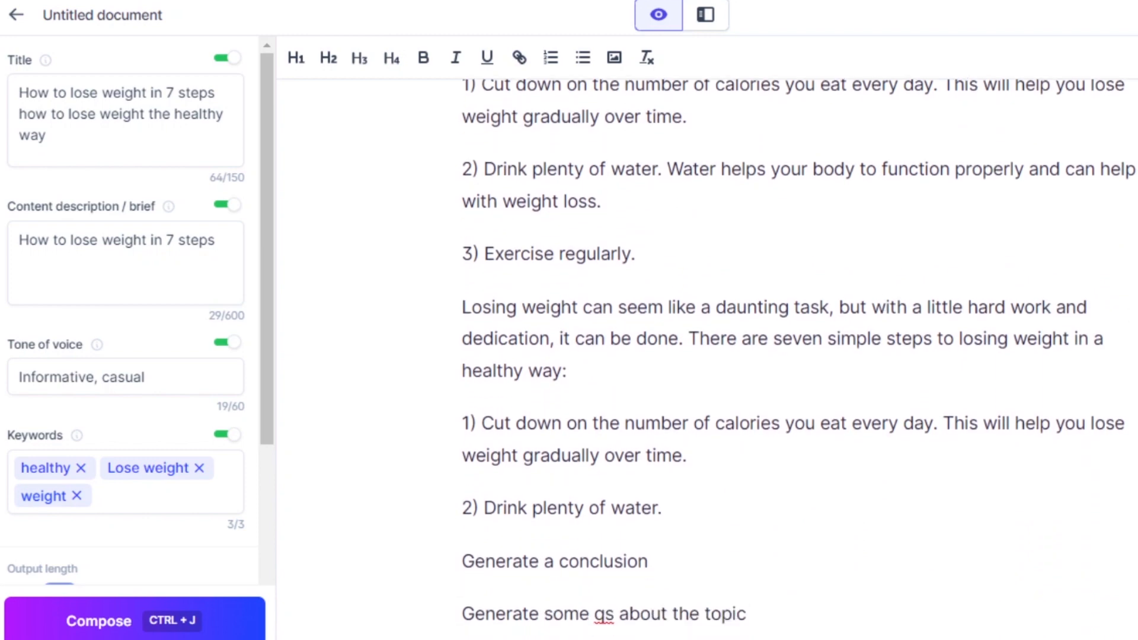
Add the commands "Generate a conclusion" and "Generate some qs about the topic" at the end of the document and run each one.
{"action": "scroll", "coordinate": [705, 355], "scroll_direction": "up", "scroll_amount": 9}
{"action": "scroll", "coordinate": [623, 335], "scroll_direction": "down", "scroll_amount": 10}
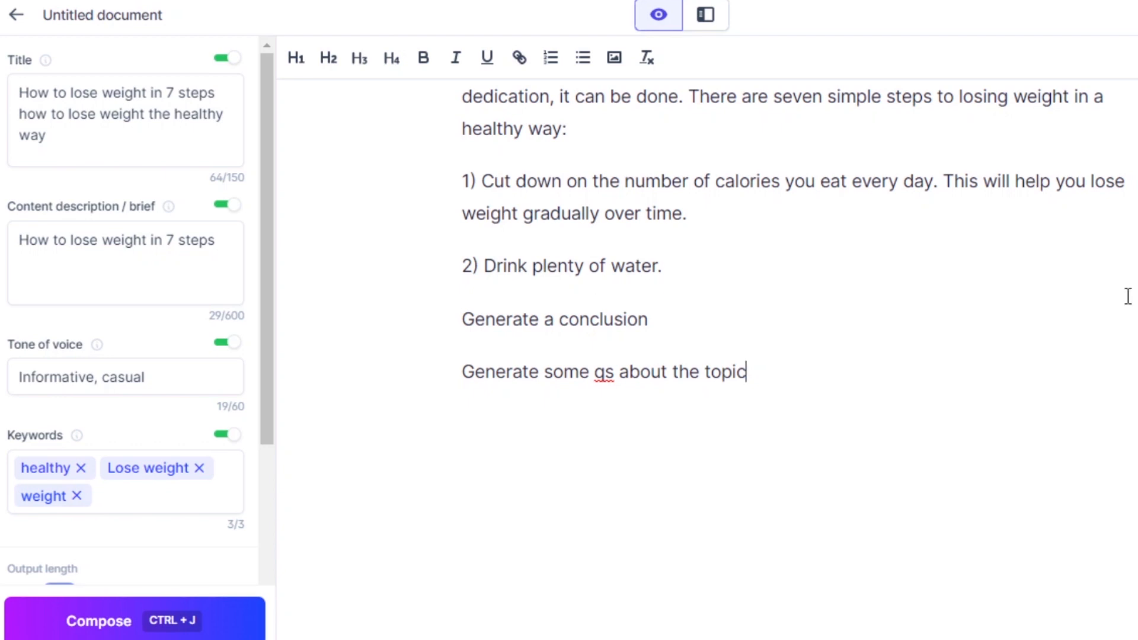
{"action": "scroll", "coordinate": [705, 355], "scroll_direction": "up", "scroll_amount": 15}
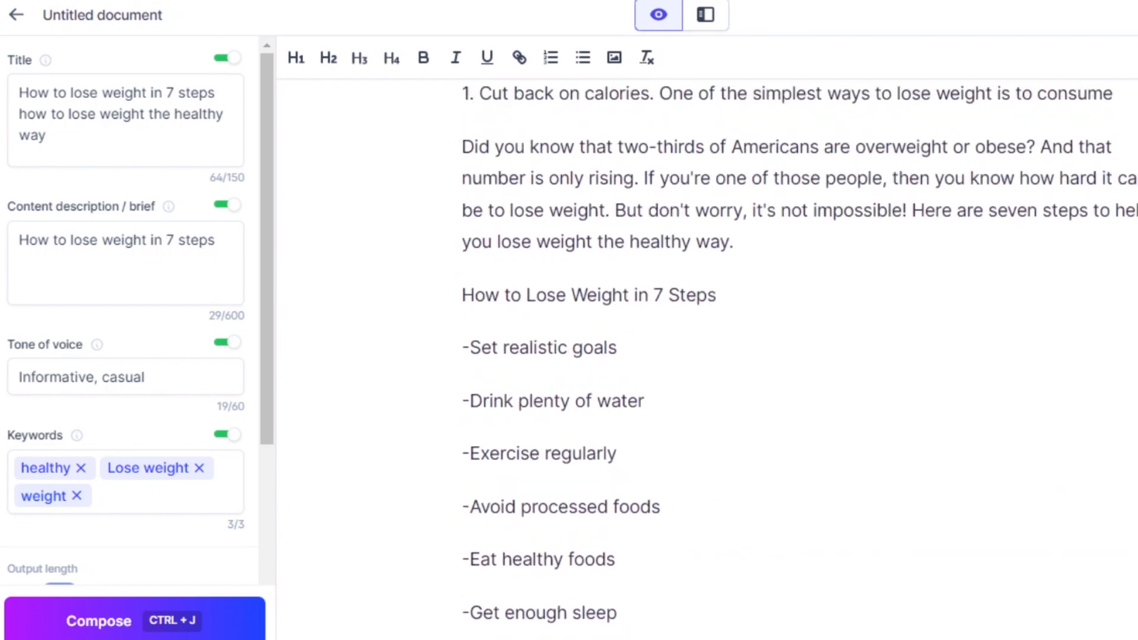
{"action": "scroll", "coordinate": [705, 355], "scroll_direction": "down", "scroll_amount": 7}
{"action": "scroll", "coordinate": [909, 389], "scroll_direction": "down", "scroll_amount": 9}
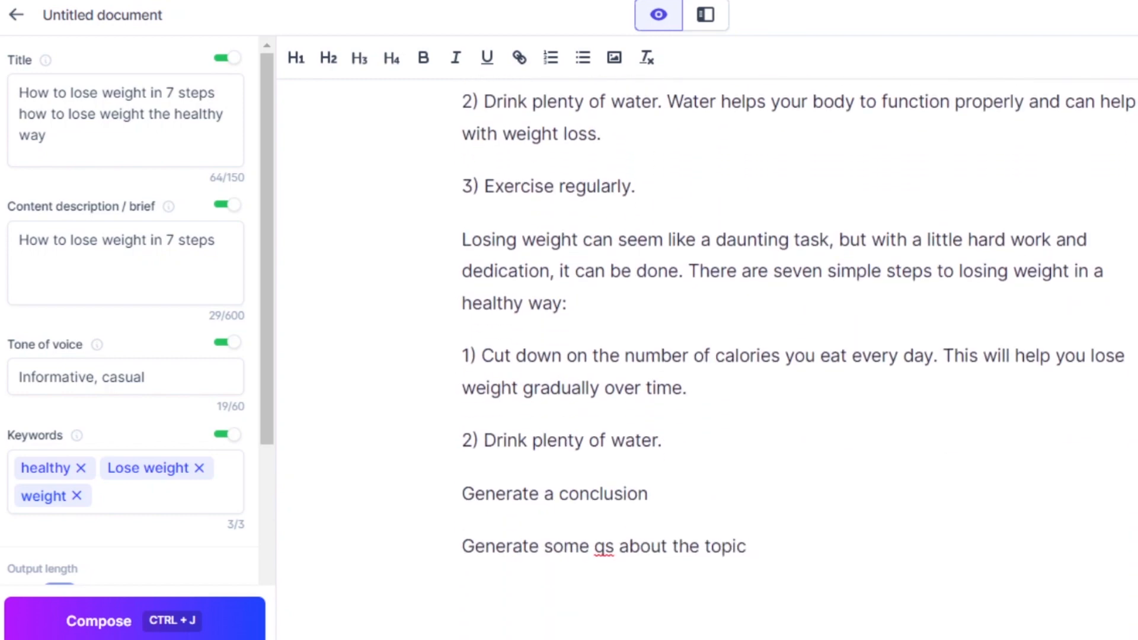
{"action": "left_click", "coordinate": [654, 265]}
{"action": "key", "text": "ctrl+j"}
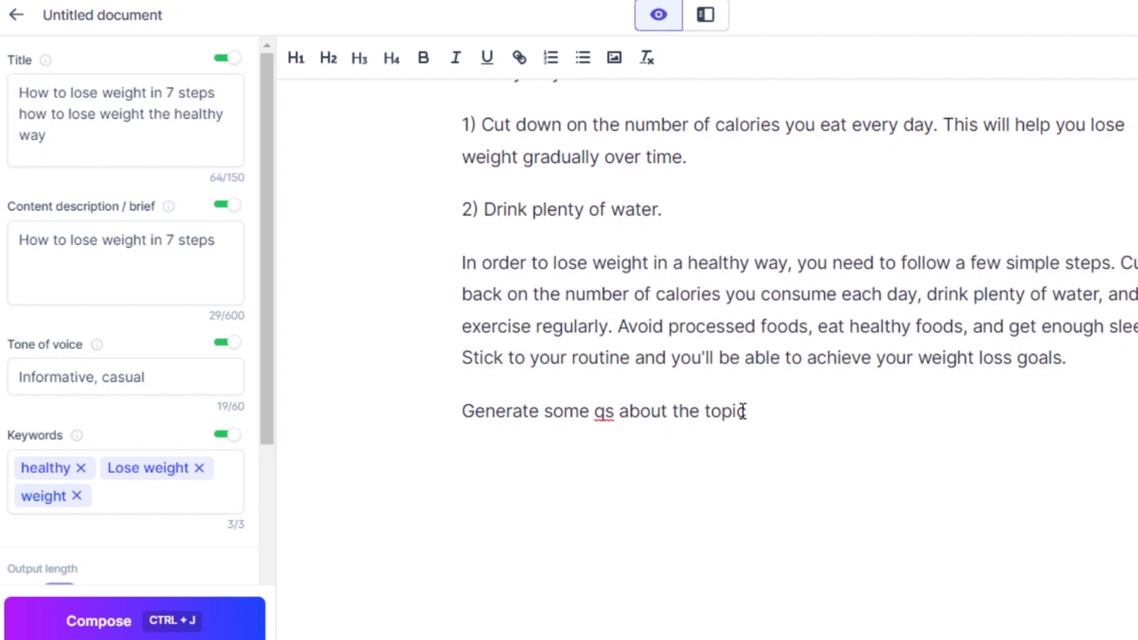
{"action": "key", "text": "ctrl+j"}
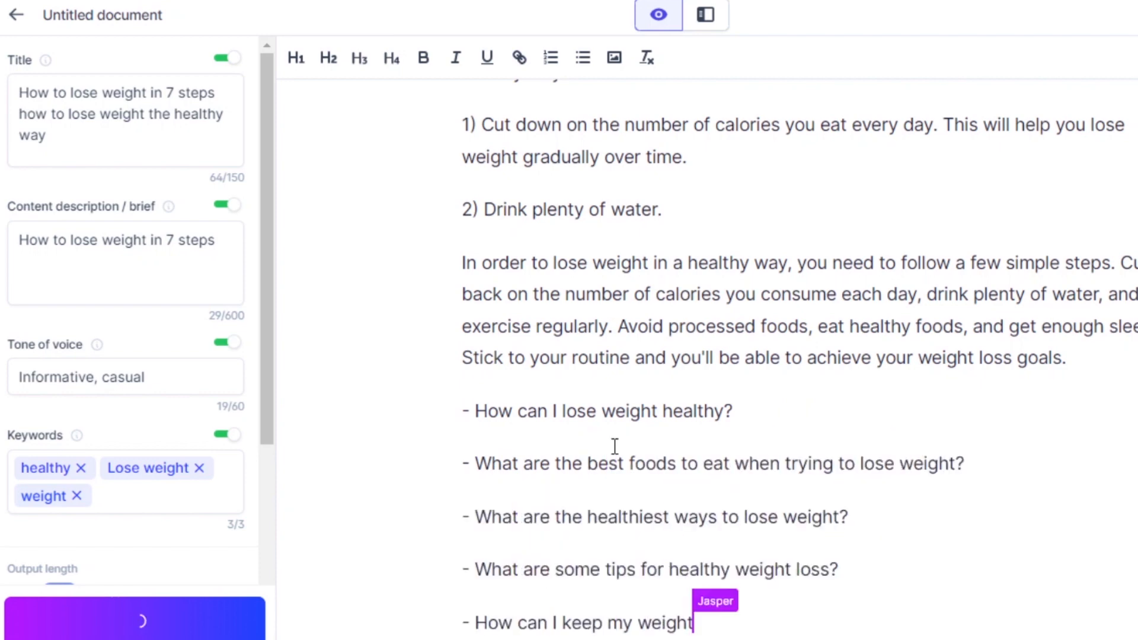
Review the generated article from the introduction and step list through to the closing questions.
{"action": "scroll", "coordinate": [615, 446], "scroll_direction": "up", "scroll_amount": 15}
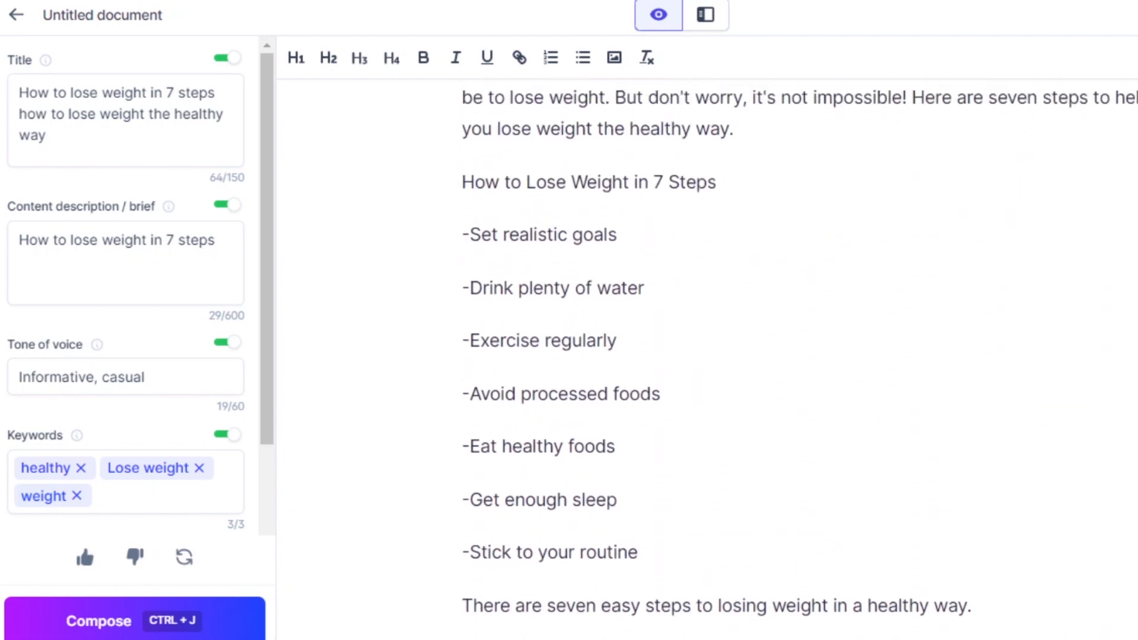
{"action": "scroll", "coordinate": [799, 359], "scroll_direction": "up", "scroll_amount": 3}
{"action": "scroll", "coordinate": [799, 359], "scroll_direction": "down", "scroll_amount": 20}
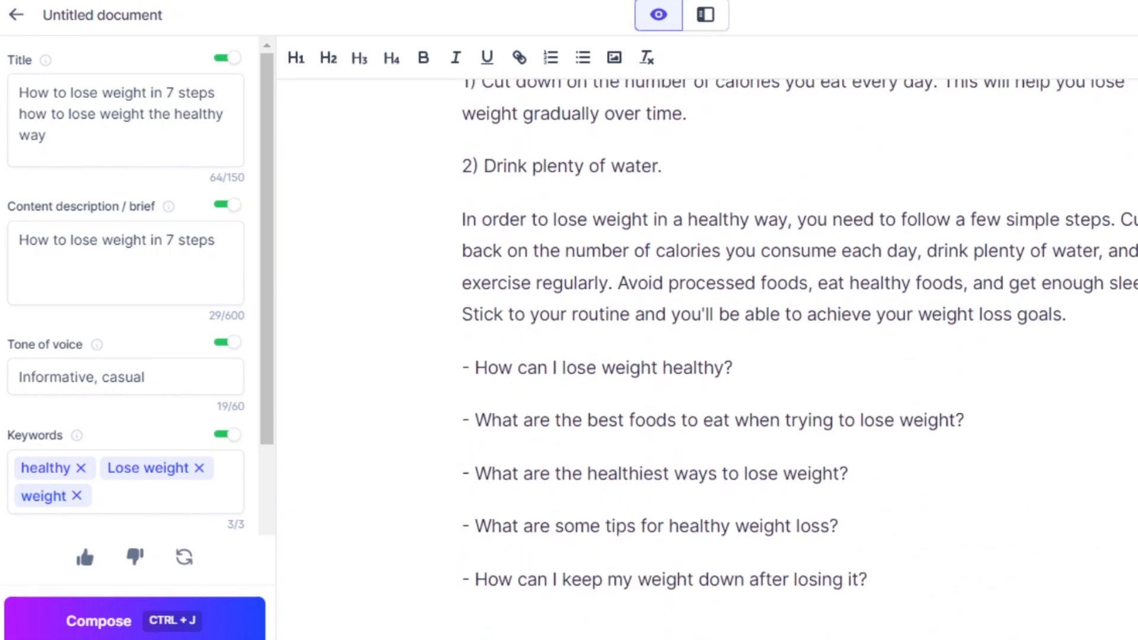
{"action": "scroll", "coordinate": [799, 360], "scroll_direction": "down", "scroll_amount": 1}
{"action": "scroll", "coordinate": [798, 360], "scroll_direction": "up", "scroll_amount": 15}
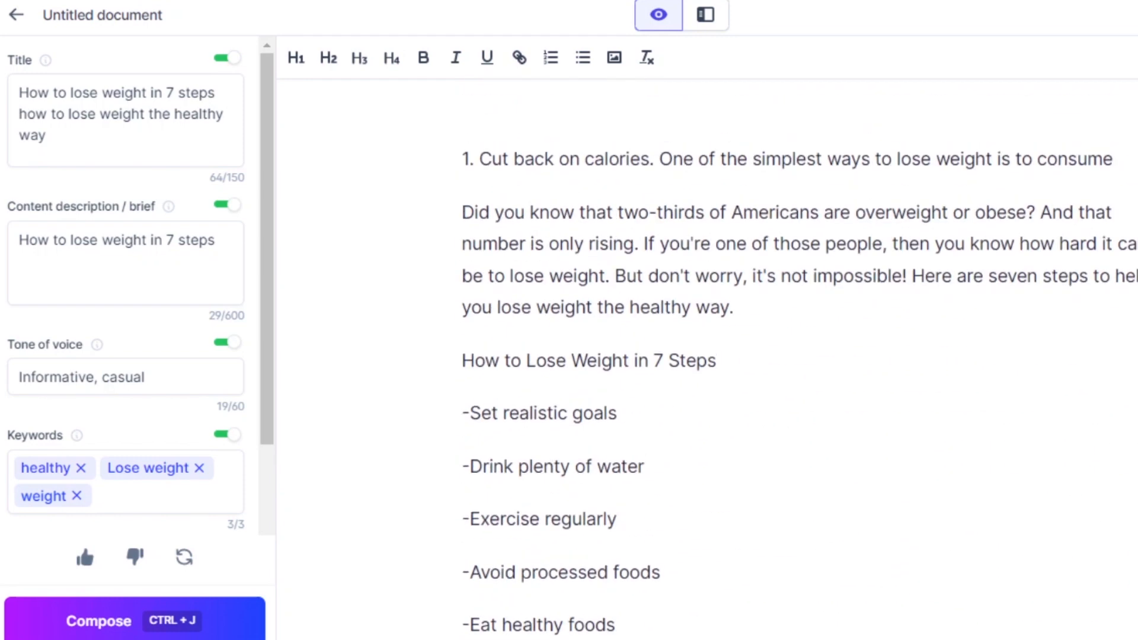
Replace the unfinished calorie tip with a bold, centred heading "HOW TO LOSE WEIGHT IN 7 STEPS" above the introduction.
{"action": "scroll", "coordinate": [799, 360], "scroll_direction": "up", "scroll_amount": 3}
{"action": "scroll", "coordinate": [799, 360], "scroll_direction": "down", "scroll_amount": 2}
{"action": "scroll", "coordinate": [798, 359], "scroll_direction": "up", "scroll_amount": 1}
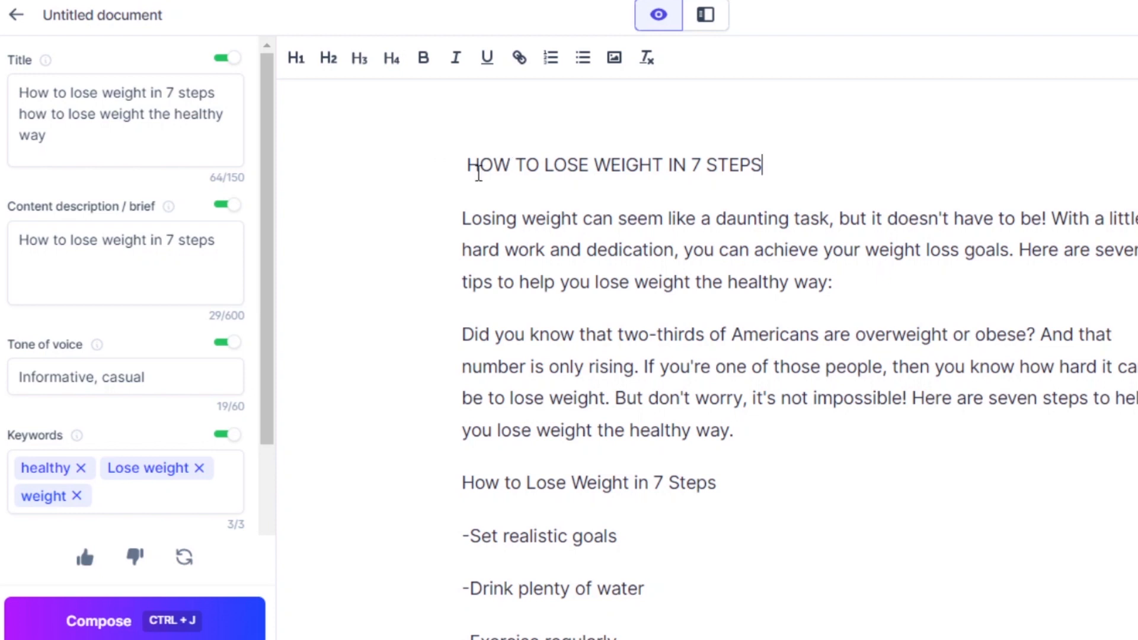
{"action": "left_click_drag", "start_coordinate": [466, 166], "coordinate": [775, 175]}
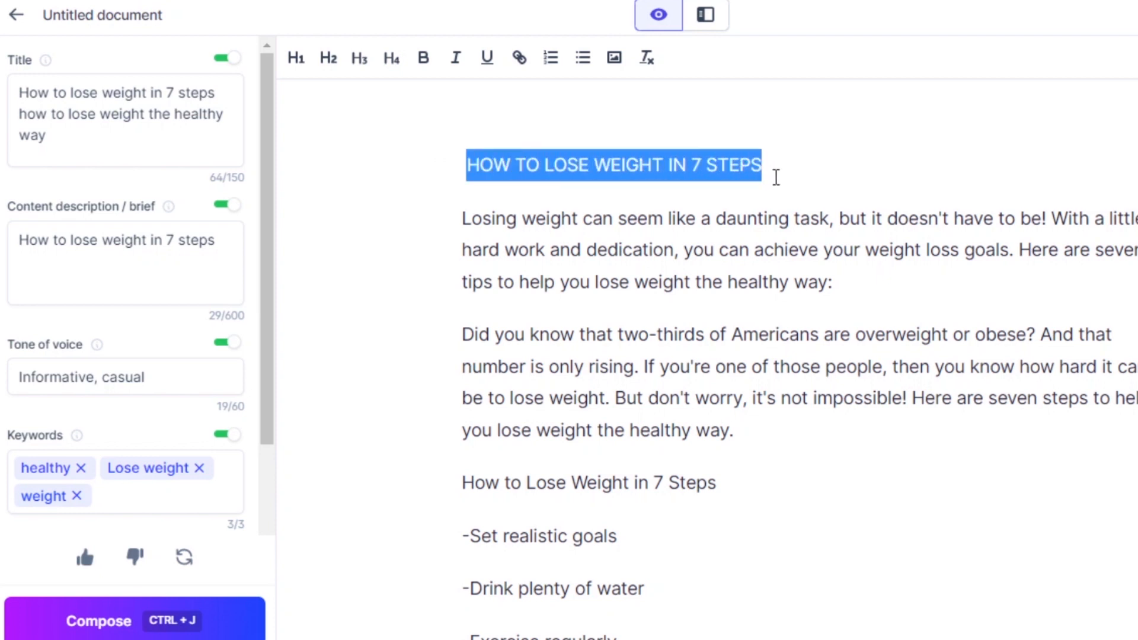
{"action": "left_click", "coordinate": [423, 59]}
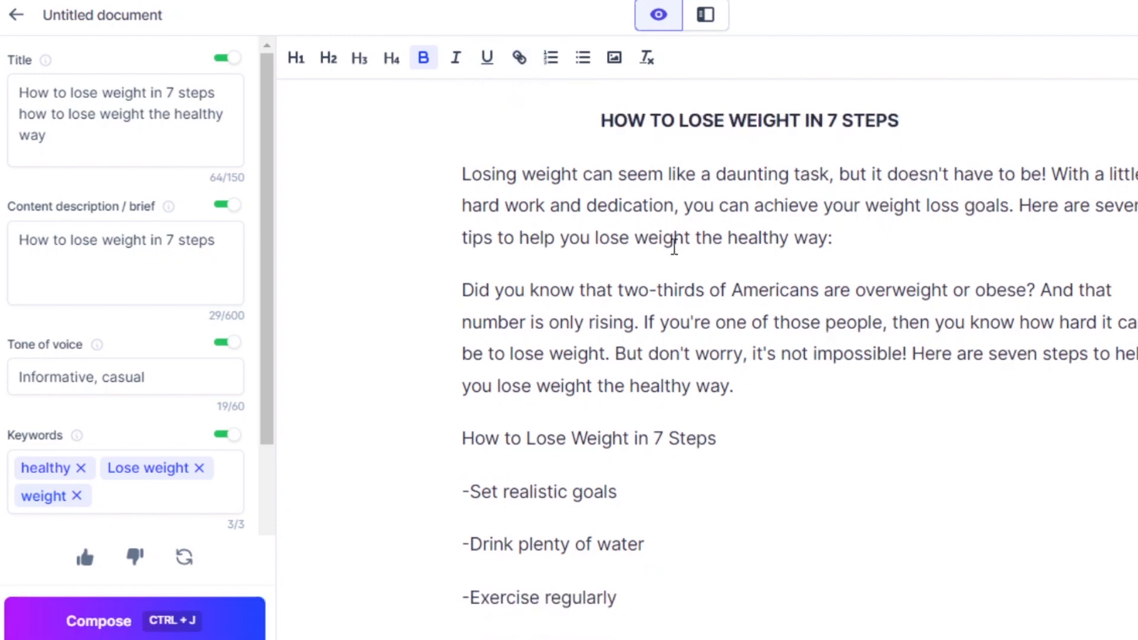
Rephrase the first two sentences of the opening paragraph with the AI rewriting tool and accept the suggested version.
{"action": "left_click_drag", "start_coordinate": [461, 170], "coordinate": [936, 219]}
{"action": "left_click_drag", "start_coordinate": [714, 220], "coordinate": [801, 218]}
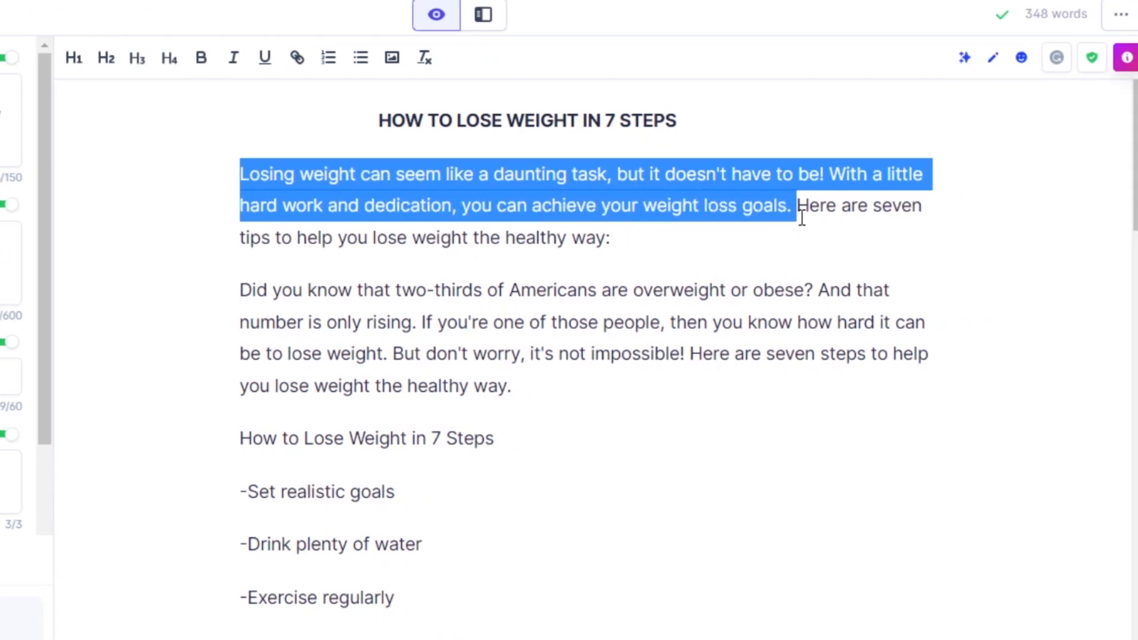
{"action": "left_click", "coordinate": [966, 59]}
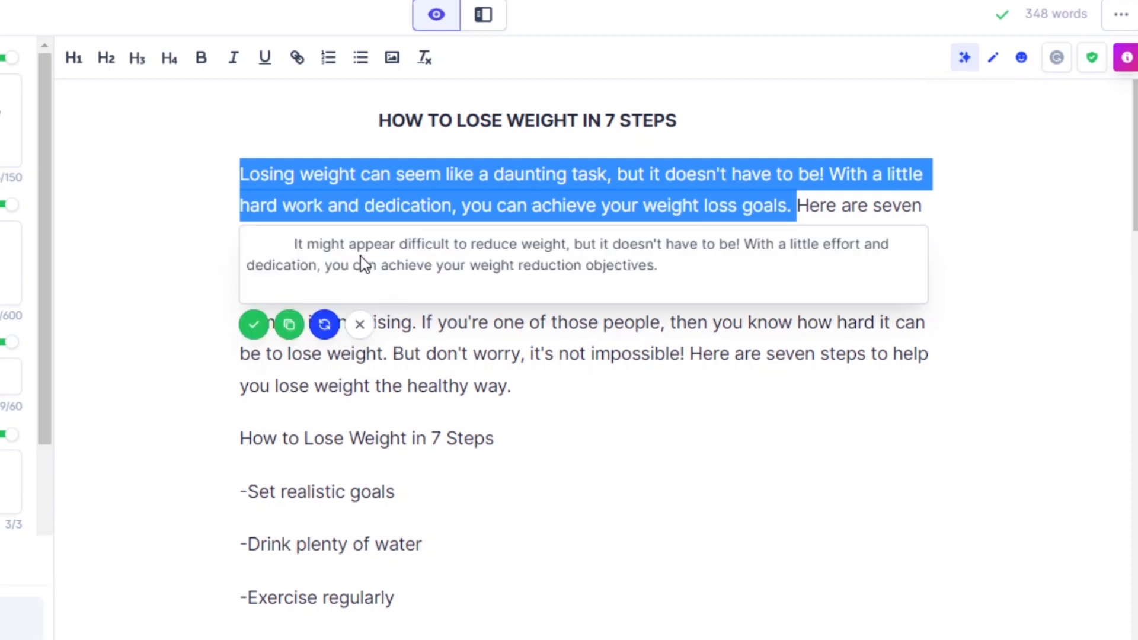
{"action": "left_click", "coordinate": [254, 325]}
{"action": "left_click", "coordinate": [986, 237]}
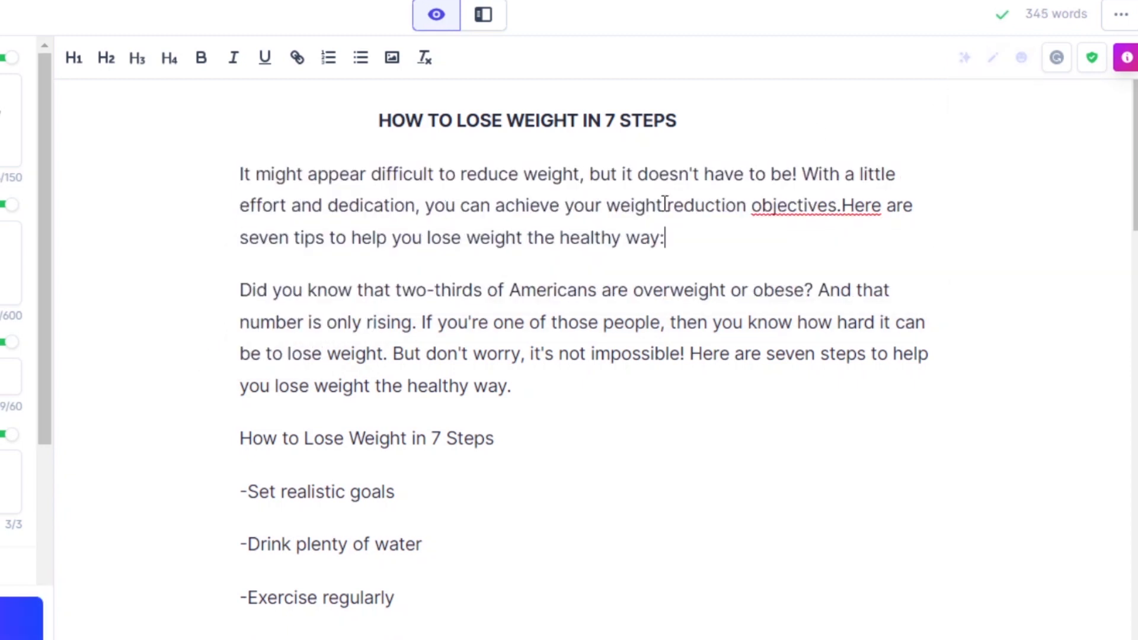
Correct the misspaced words "objectives.Here are" in the opening paragraph with the AI grammar tool and accept the suggestion.
{"action": "left_click_drag", "start_coordinate": [753, 205], "coordinate": [931, 215]}
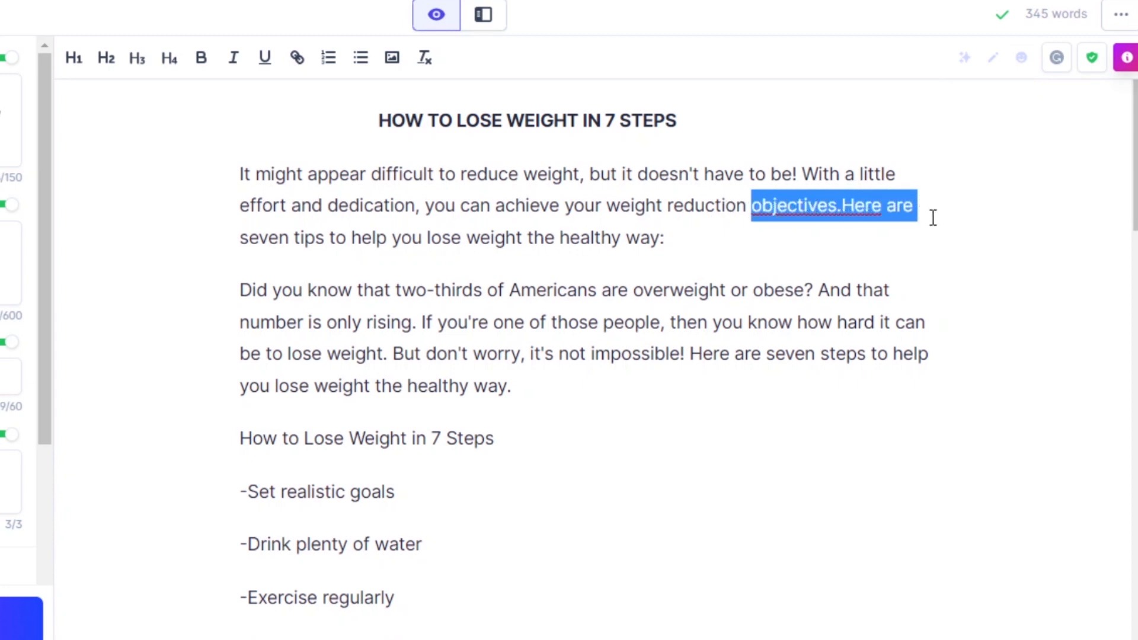
{"action": "left_click", "coordinate": [994, 60]}
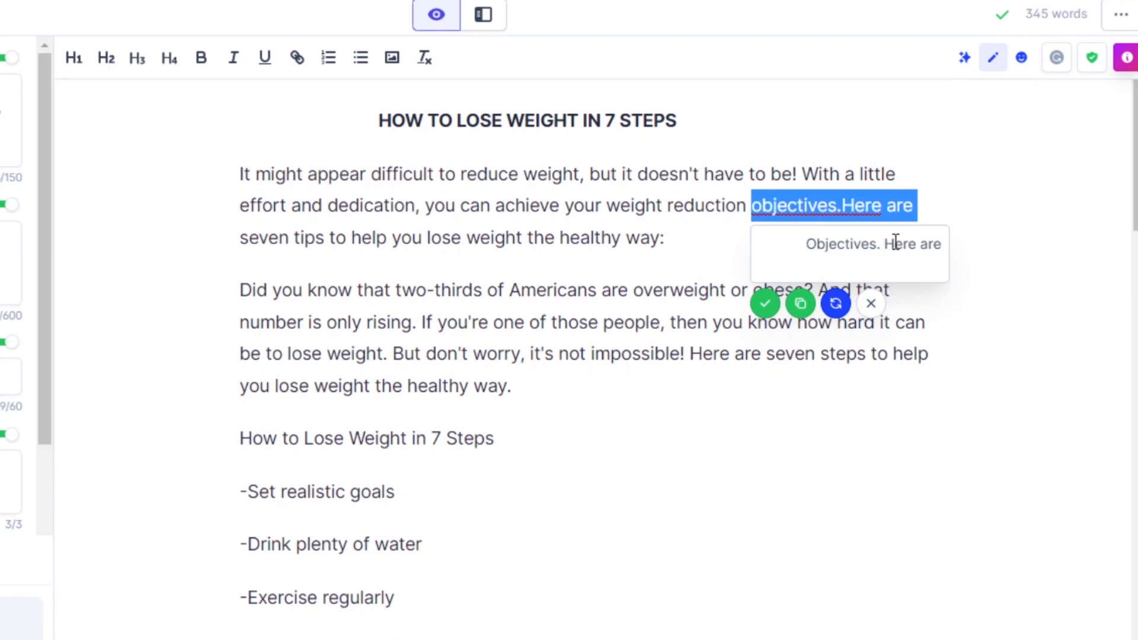
{"action": "left_click", "coordinate": [765, 303]}
{"action": "left_click", "coordinate": [971, 191]}
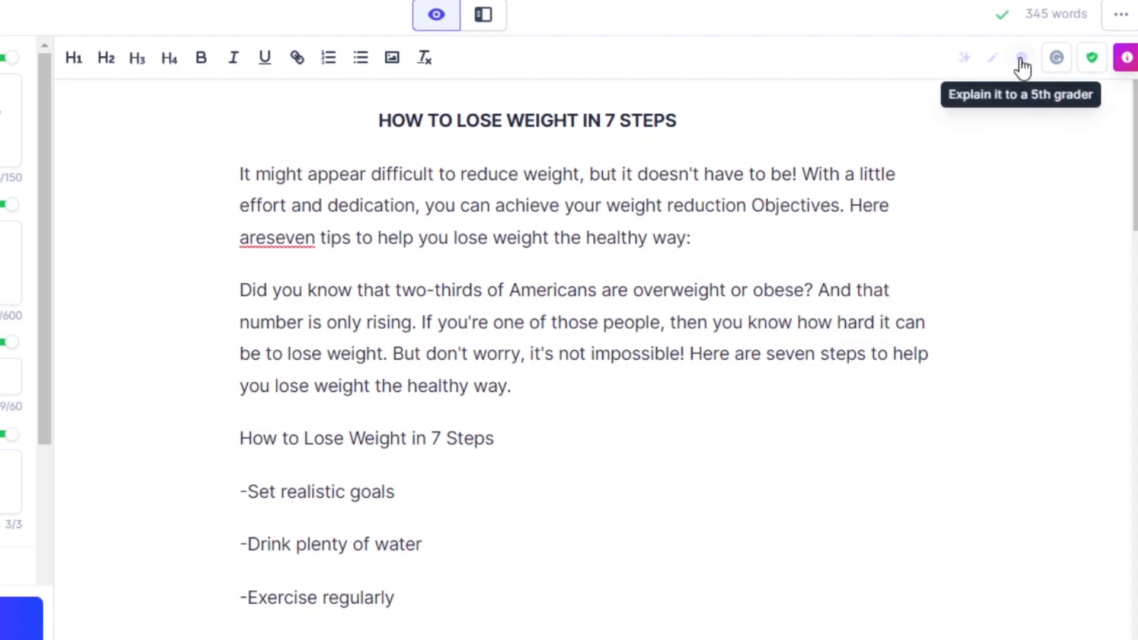
Try to add a link to the words "Exercise regularly." in the third numbered tip.
{"action": "mouse_move", "coordinate": [1134, 148]}
{"action": "left_mouse_down"}
{"action": "mouse_move", "coordinate": [1135, 323]}
{"action": "mouse_move", "coordinate": [1134, 136]}
{"action": "left_mouse_up"}
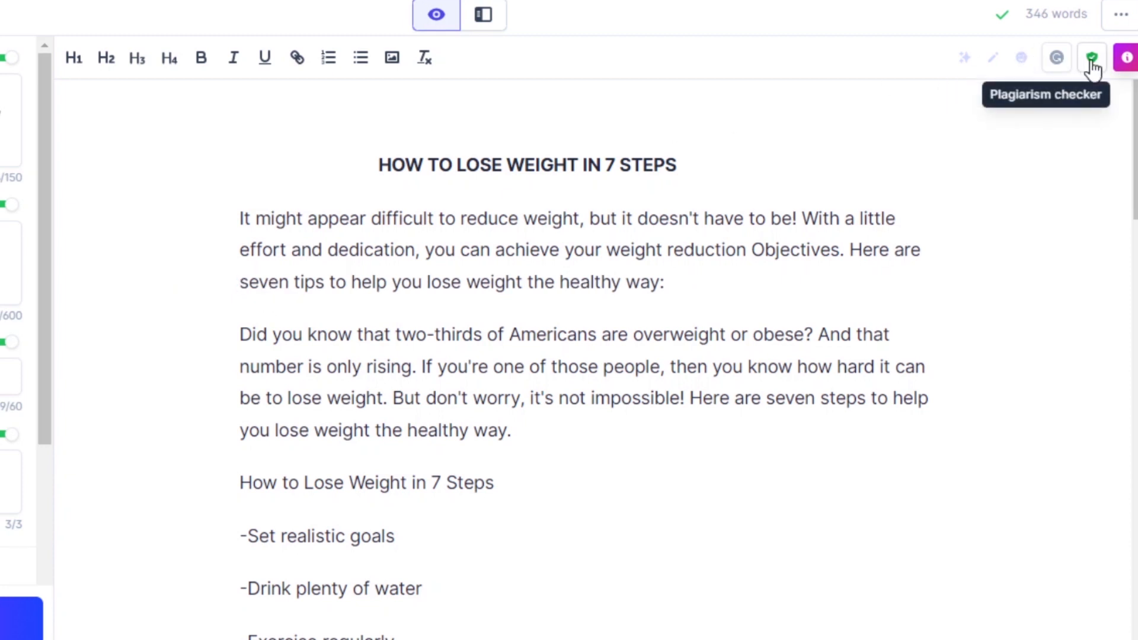
{"action": "mouse_move", "coordinate": [1135, 137]}
{"action": "left_mouse_down"}
{"action": "mouse_move", "coordinate": [1135, 563]}
{"action": "mouse_move", "coordinate": [1134, 155]}
{"action": "left_mouse_up"}
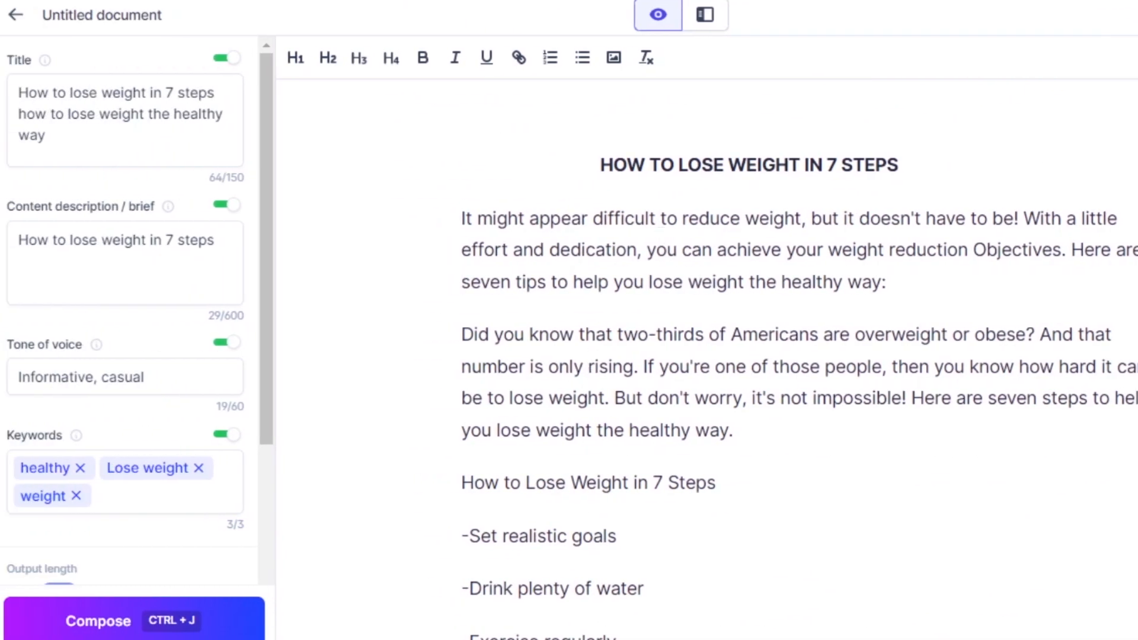
{"action": "scroll", "coordinate": [706, 359], "scroll_direction": "down", "scroll_amount": 10}
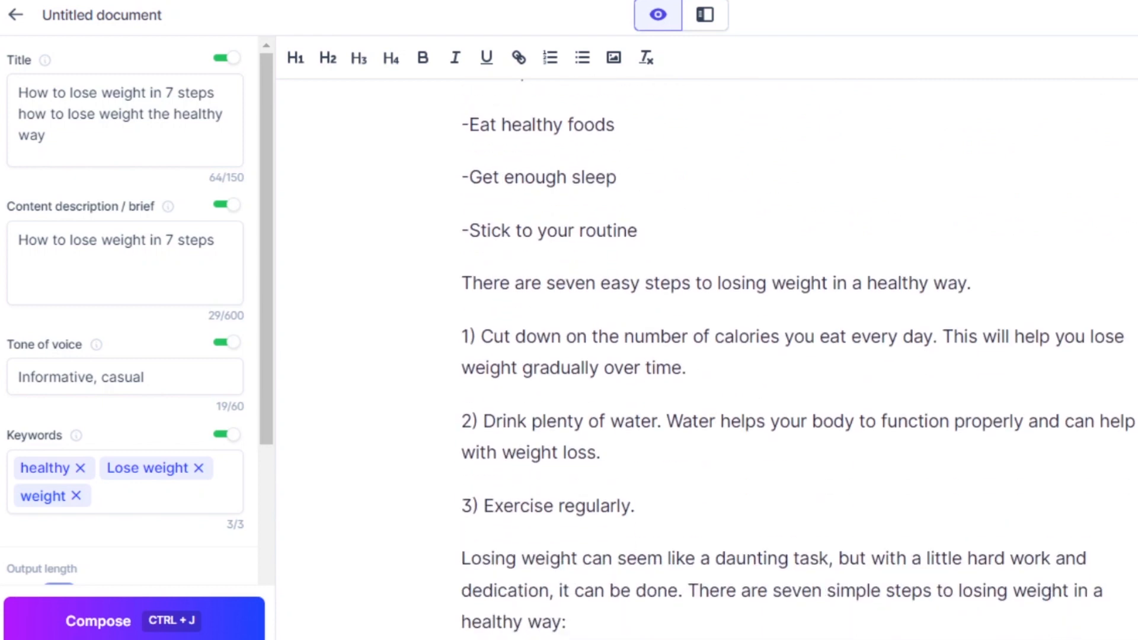
{"action": "scroll", "coordinate": [707, 359], "scroll_direction": "down", "scroll_amount": 4}
{"action": "scroll", "coordinate": [706, 359], "scroll_direction": "up", "scroll_amount": 3}
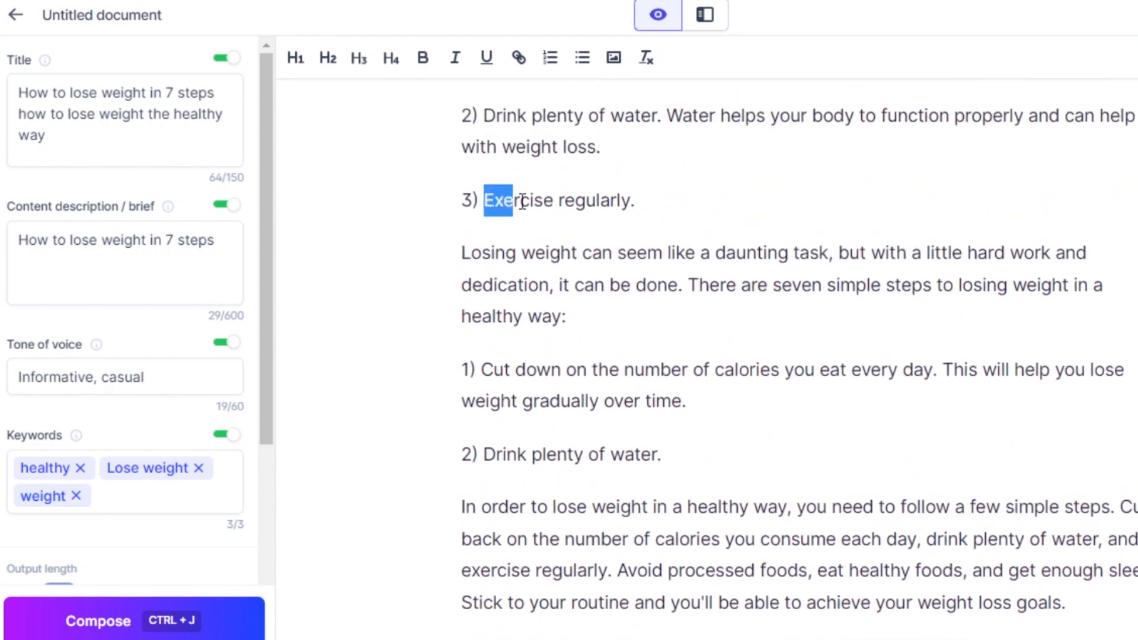
{"action": "left_click_drag", "start_coordinate": [522, 201], "coordinate": [634, 203]}
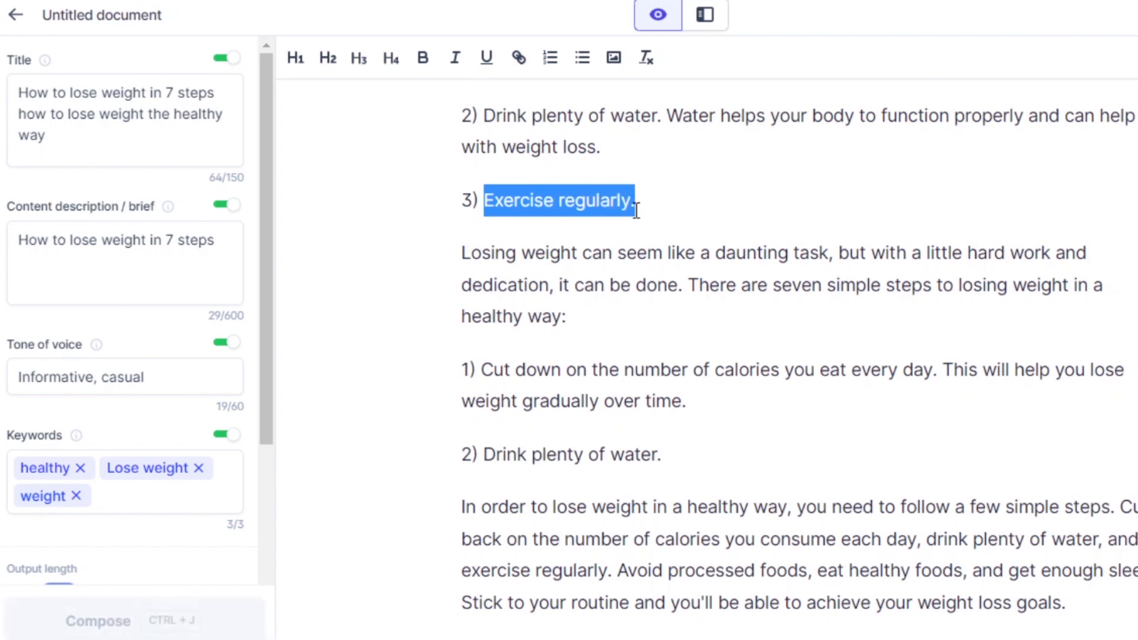
{"action": "left_click", "coordinate": [519, 59]}
{"action": "key", "text": "BackSpace"}
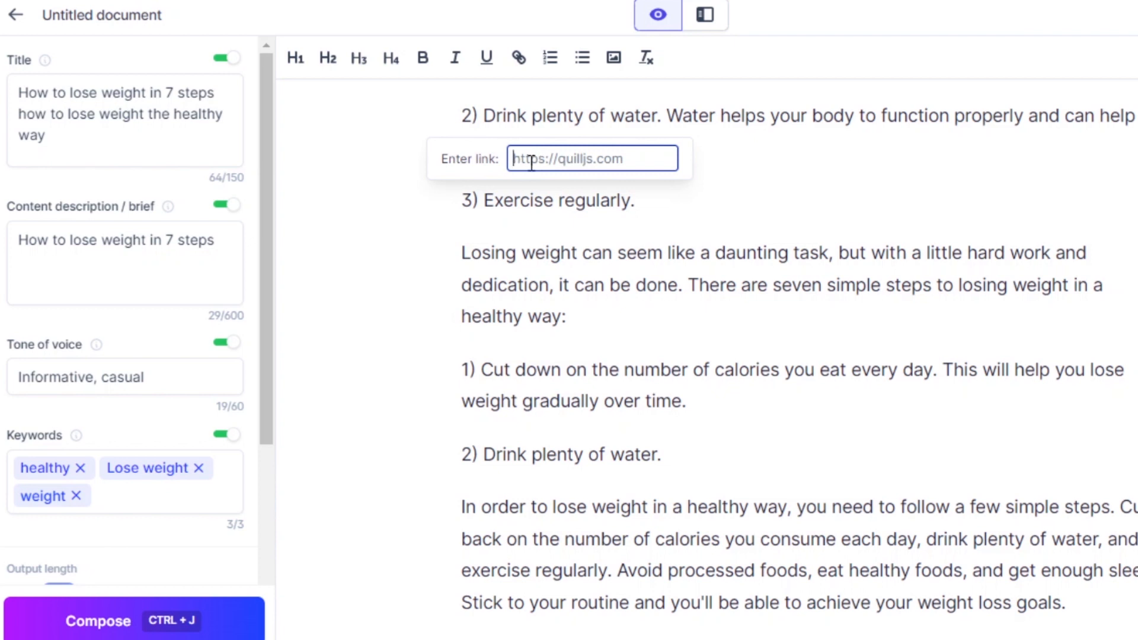
{"action": "left_click", "coordinate": [644, 201]}
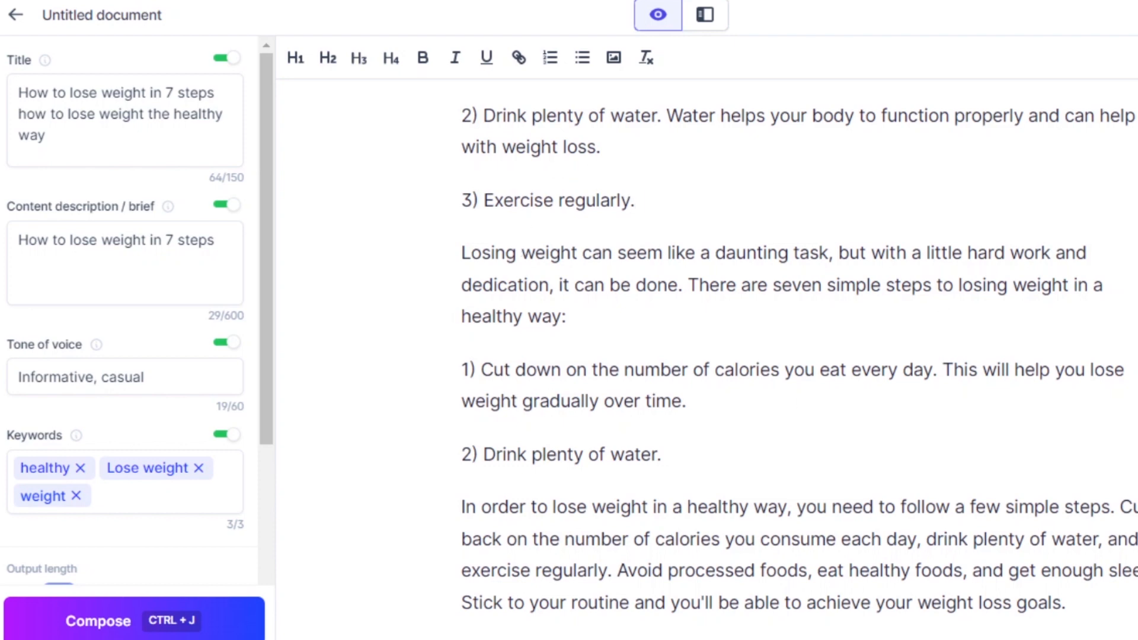
Review the finished article from the heading and step list through to the closing questions.
{"action": "scroll", "coordinate": [706, 356], "scroll_direction": "down", "scroll_amount": 6}
{"action": "scroll", "coordinate": [705, 356], "scroll_direction": "up", "scroll_amount": 9}
{"action": "scroll", "coordinate": [705, 355], "scroll_direction": "down", "scroll_amount": 4}
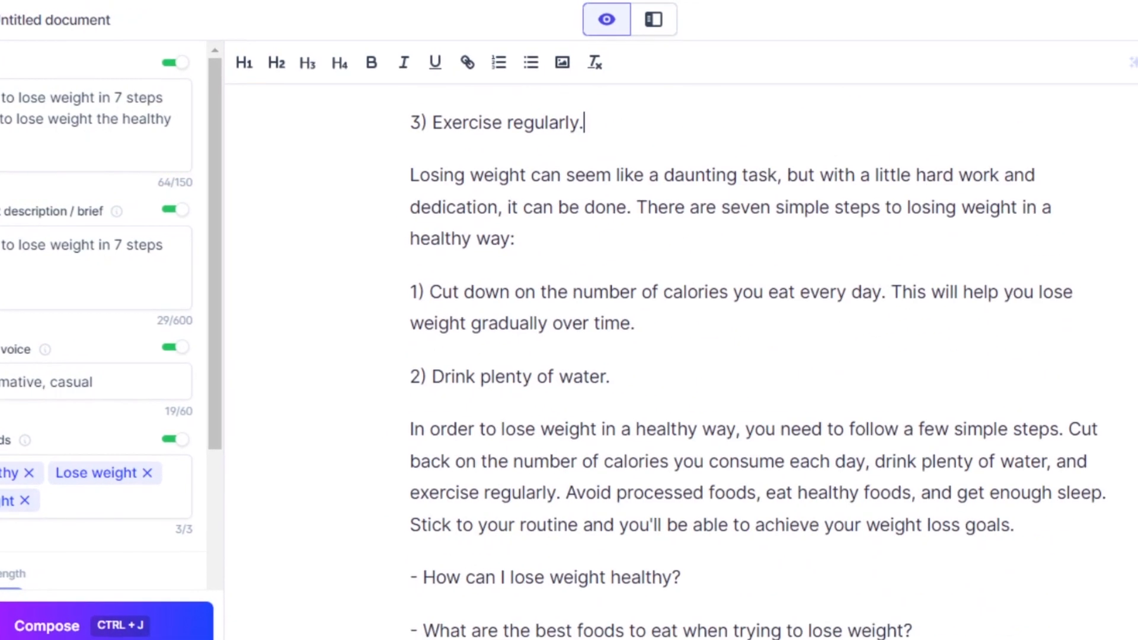
{"action": "scroll", "coordinate": [705, 356], "scroll_direction": "down", "scroll_amount": 6}
{"action": "scroll", "coordinate": [705, 356], "scroll_direction": "up", "scroll_amount": 12}
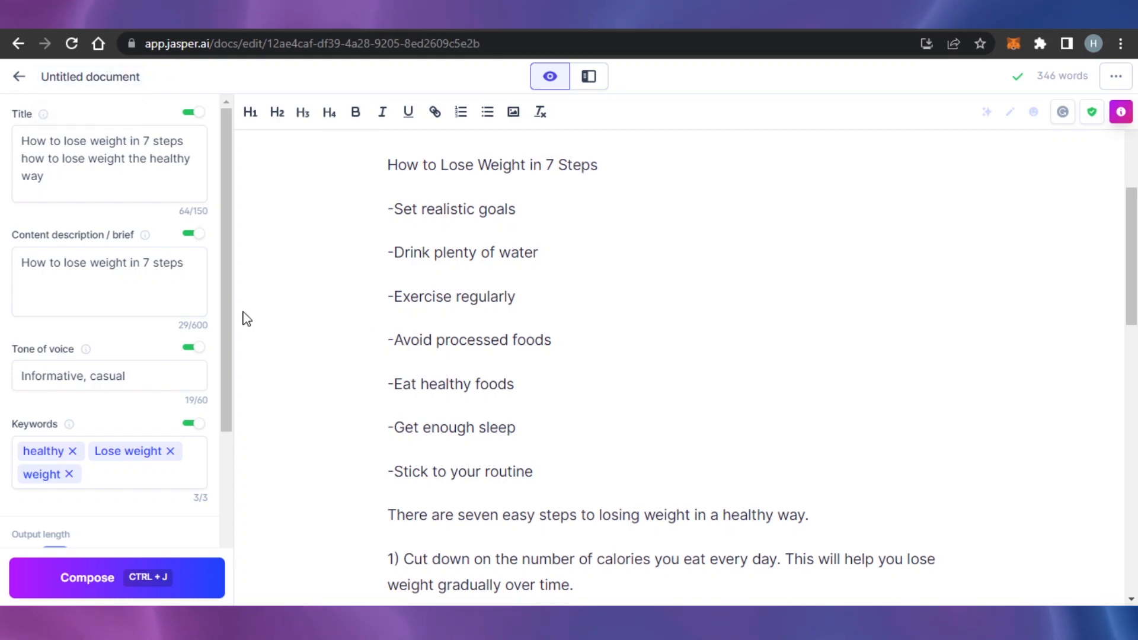
{"action": "scroll", "coordinate": [468, 188], "scroll_direction": "up", "scroll_amount": 5}
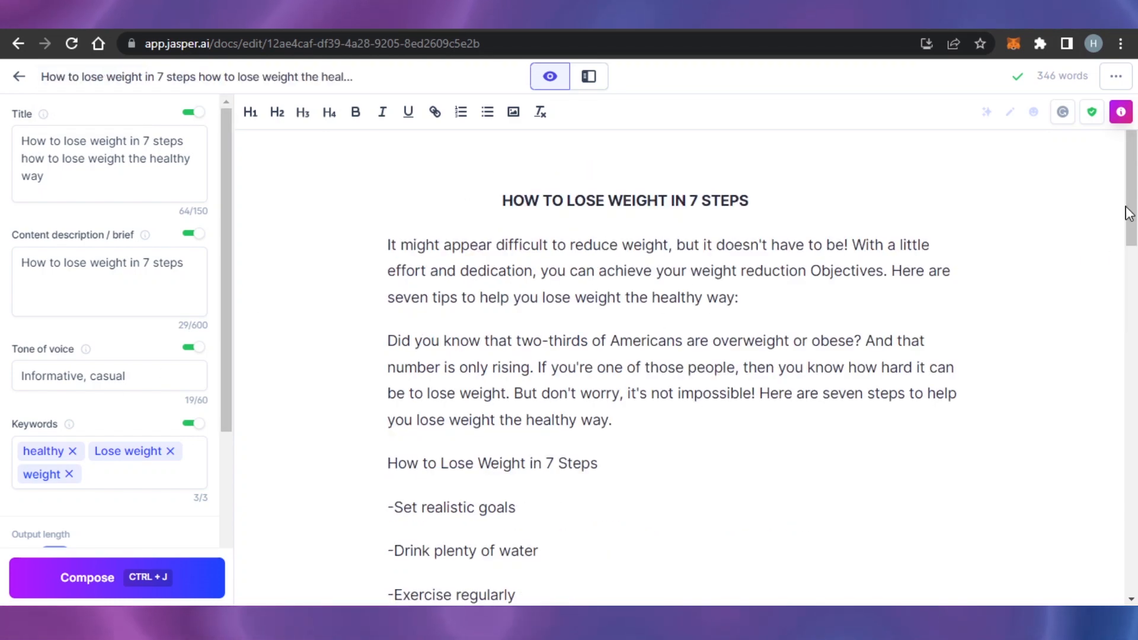
{"action": "scroll", "coordinate": [519, 363], "scroll_direction": "down", "scroll_amount": 2}
{"action": "scroll", "coordinate": [953, 196], "scroll_direction": "up", "scroll_amount": 2}
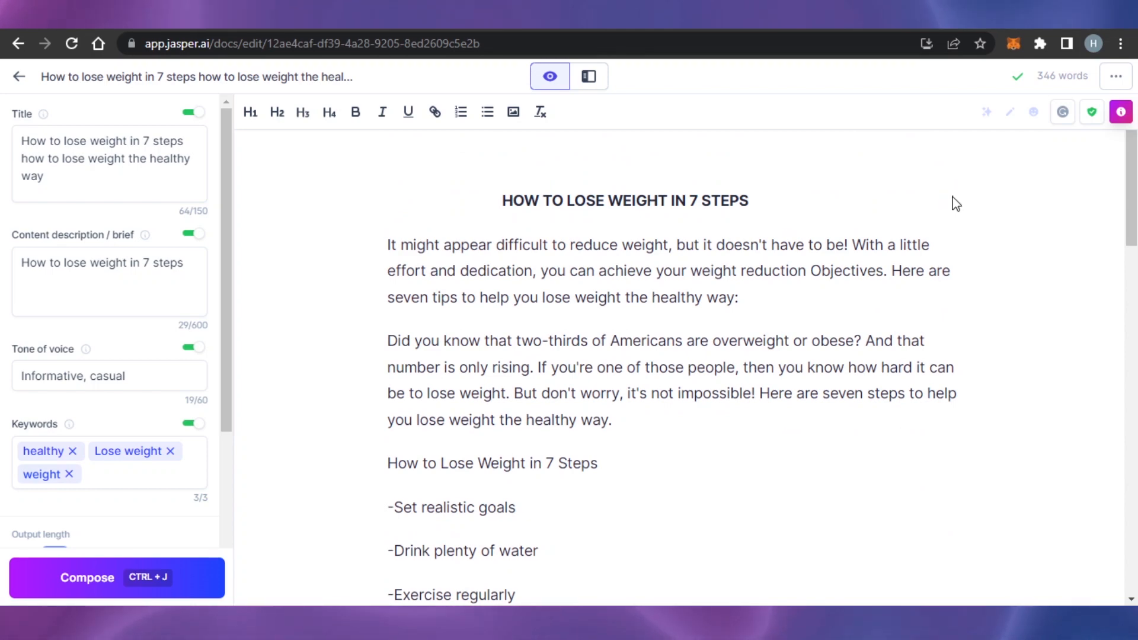
Return to the documents list and view the actions available for the weight-loss article.
{"action": "key", "text": "ctrl+s"}
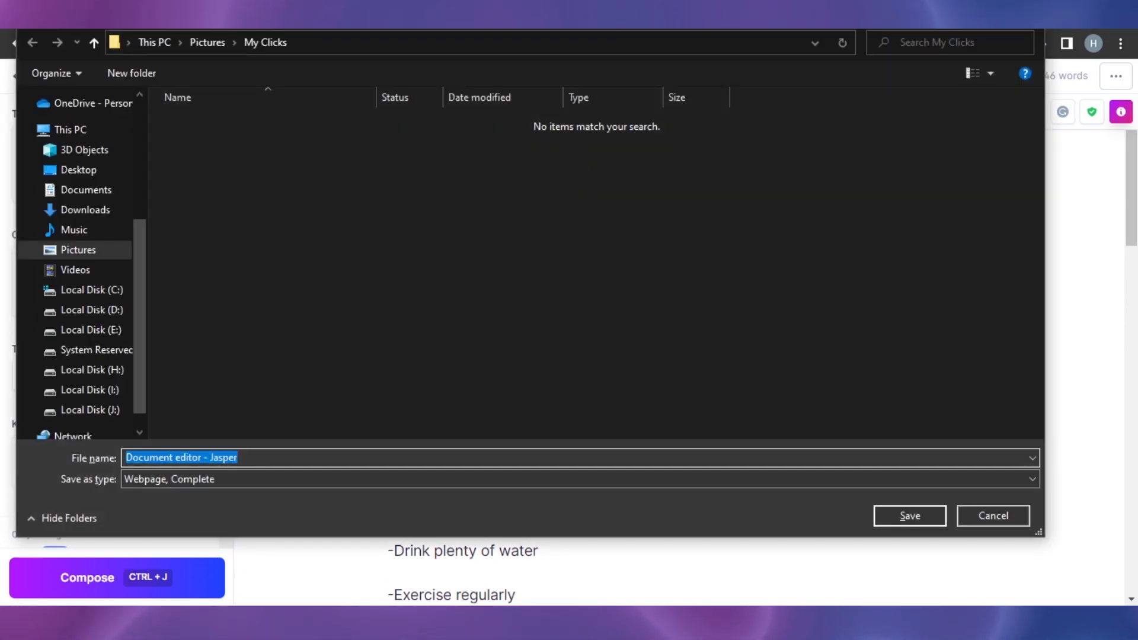
{"action": "key", "text": "Escape"}
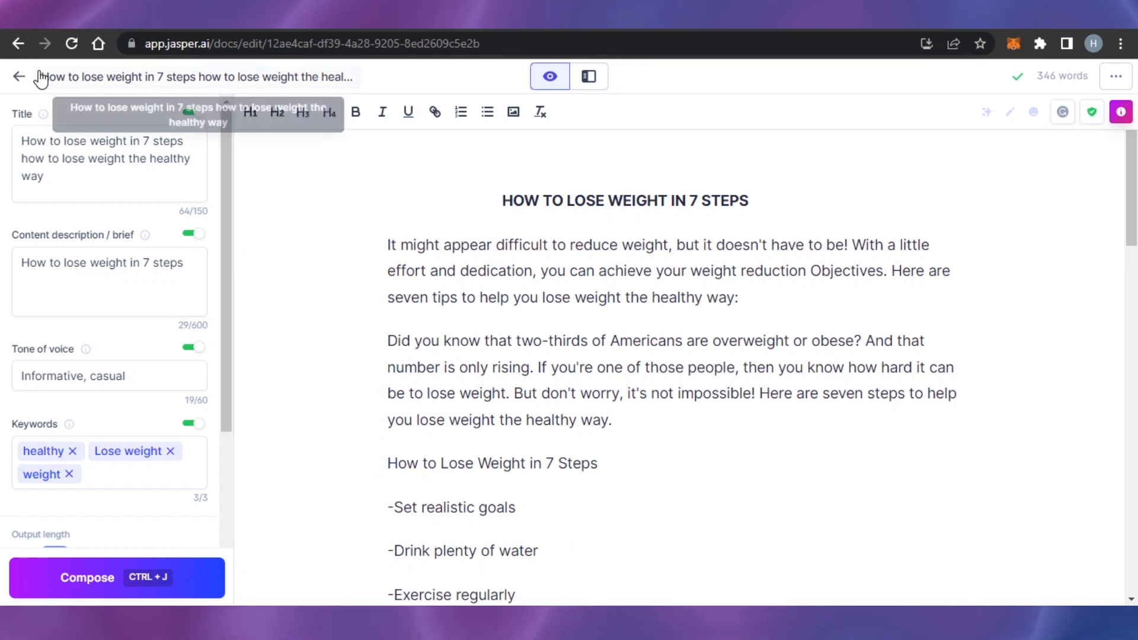
{"action": "left_click", "coordinate": [20, 77]}
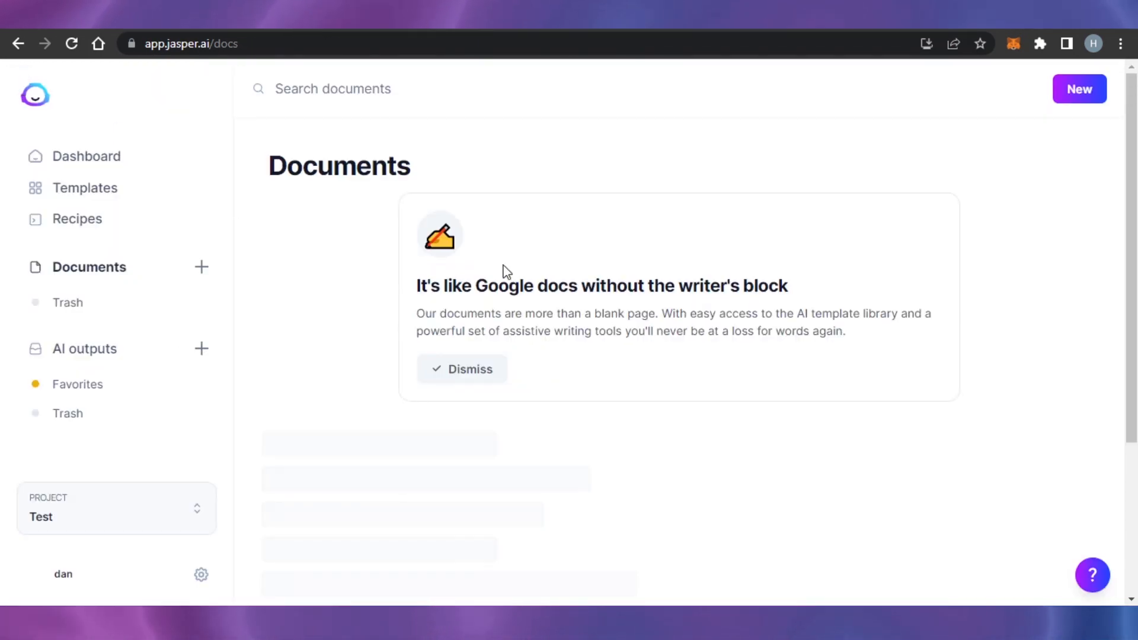
{"action": "scroll", "coordinate": [926, 308], "scroll_direction": "down", "scroll_amount": 2}
{"action": "scroll", "coordinate": [634, 226], "scroll_direction": "down", "scroll_amount": 1}
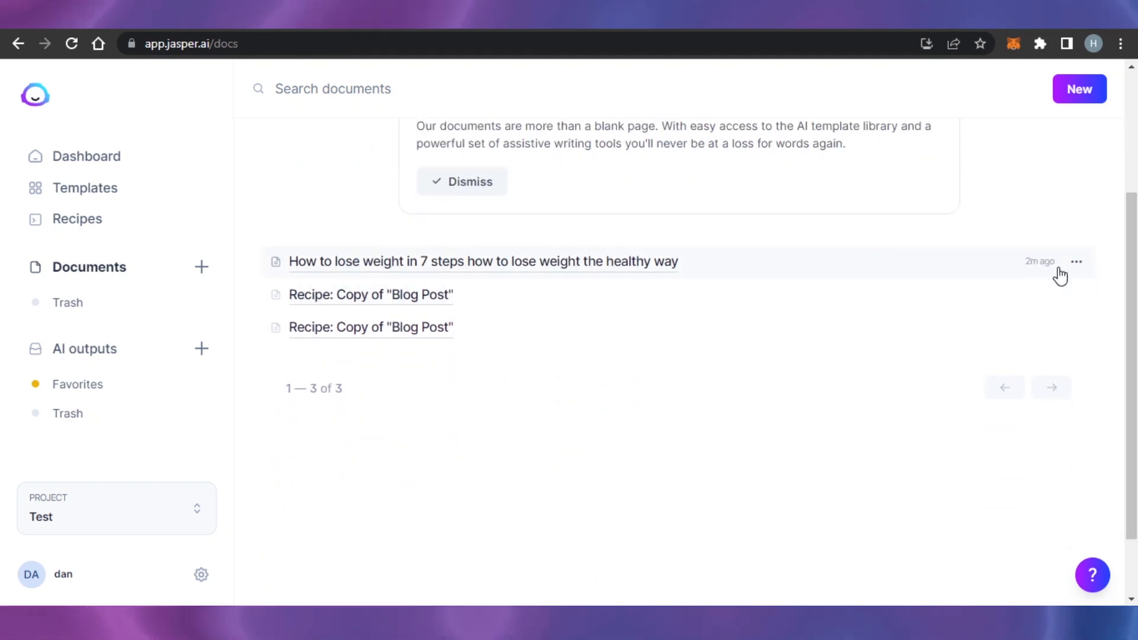
{"action": "left_click", "coordinate": [1076, 262]}
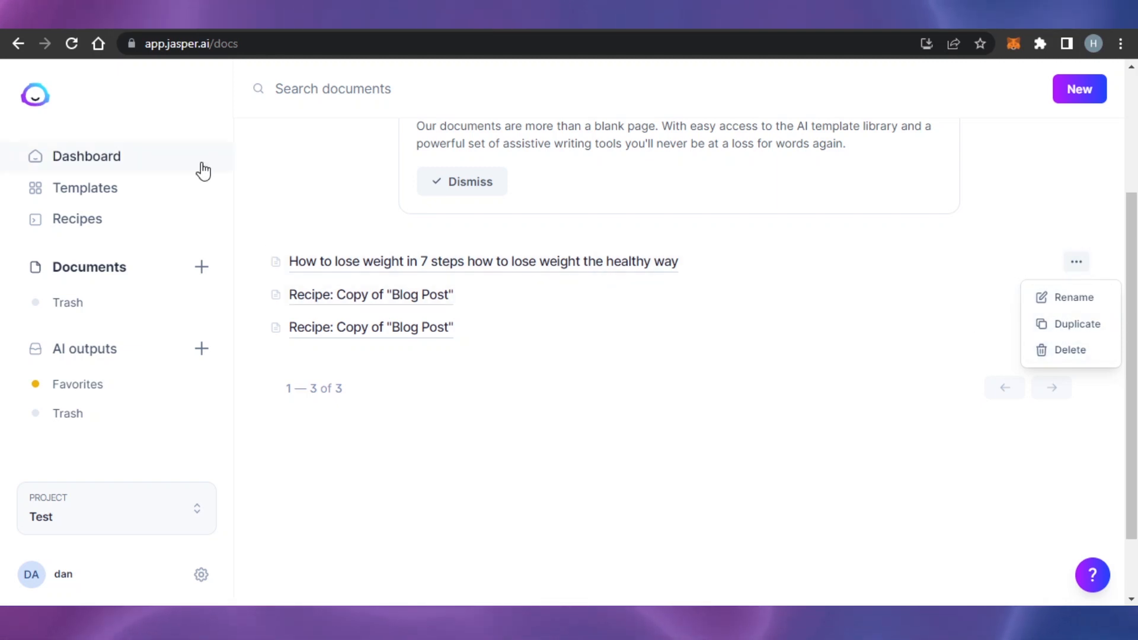
{"action": "left_click", "coordinate": [309, 183]}
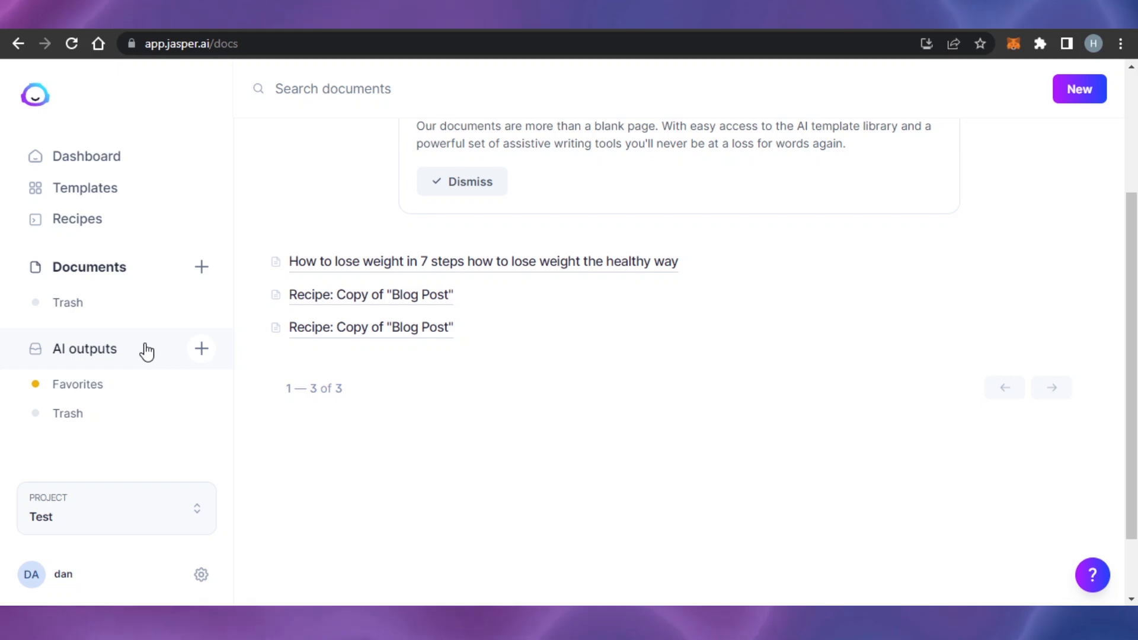
Open the AI outputs and look through the texts generated for the weight-loss article.
{"action": "left_click", "coordinate": [92, 350]}
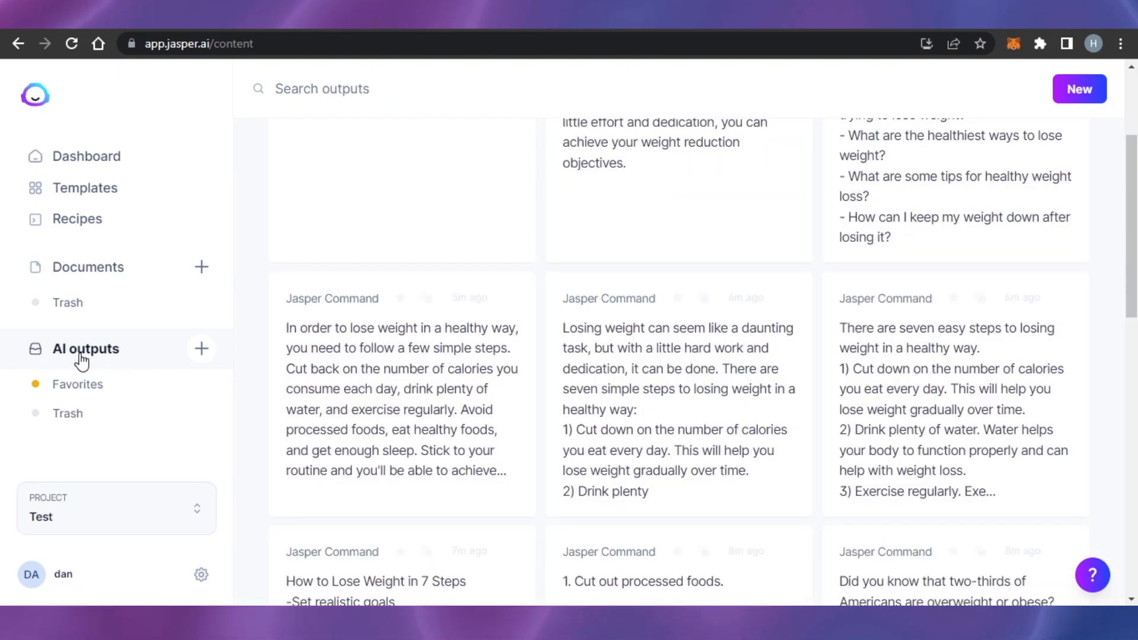
{"action": "scroll", "coordinate": [997, 285], "scroll_direction": "down", "scroll_amount": 3}
{"action": "scroll", "coordinate": [679, 356], "scroll_direction": "down", "scroll_amount": 4}
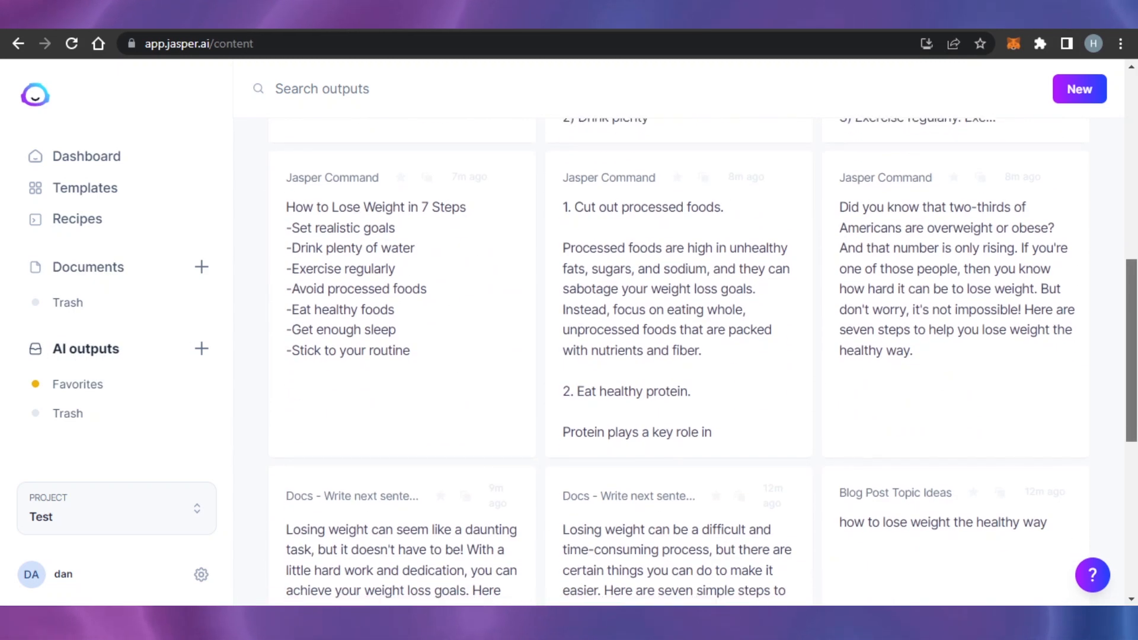
{"action": "scroll", "coordinate": [679, 355], "scroll_direction": "up", "scroll_amount": 7}
{"action": "scroll", "coordinate": [679, 356], "scroll_direction": "up", "scroll_amount": 3}
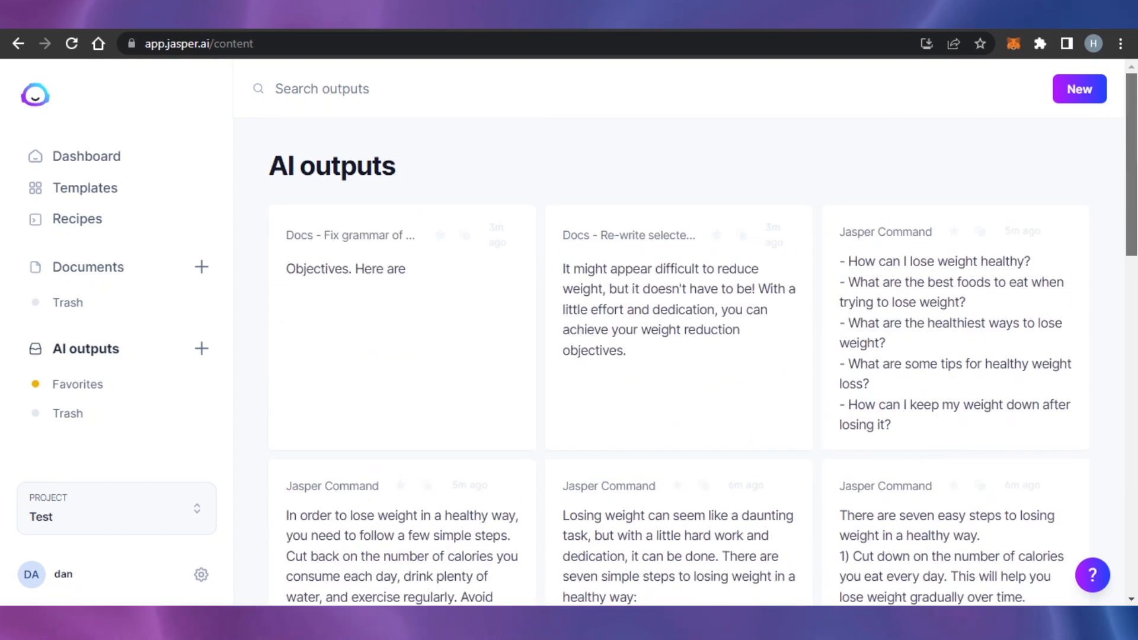
{"action": "scroll", "coordinate": [678, 356], "scroll_direction": "down", "scroll_amount": 6}
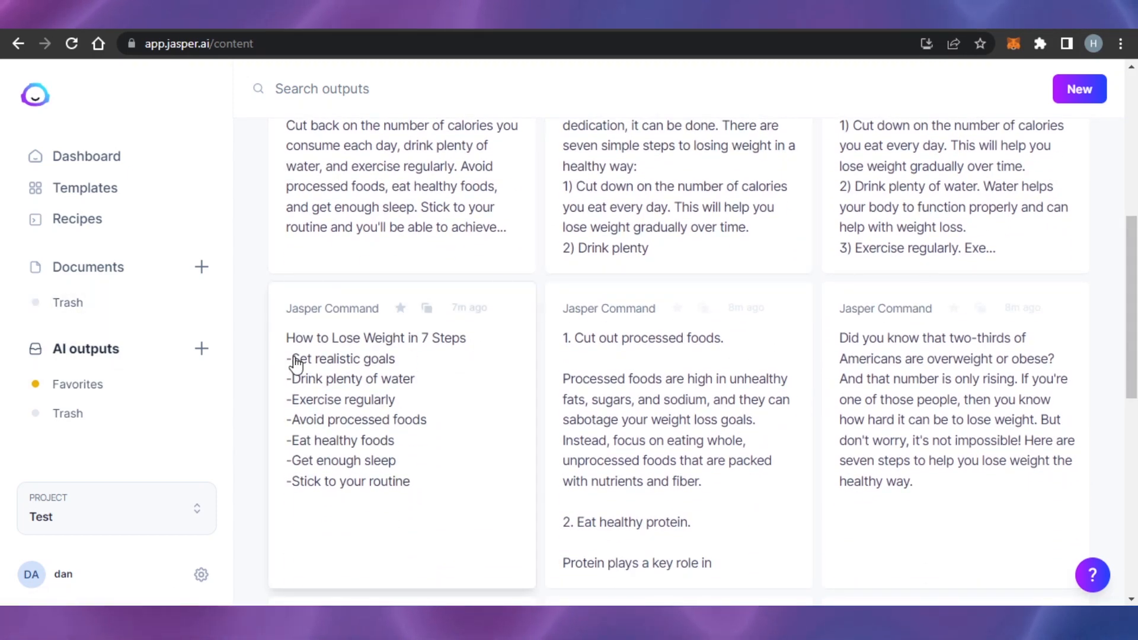
Open the recipes page and look through the saved recipes and the featured recipes.
{"action": "left_click", "coordinate": [99, 221]}
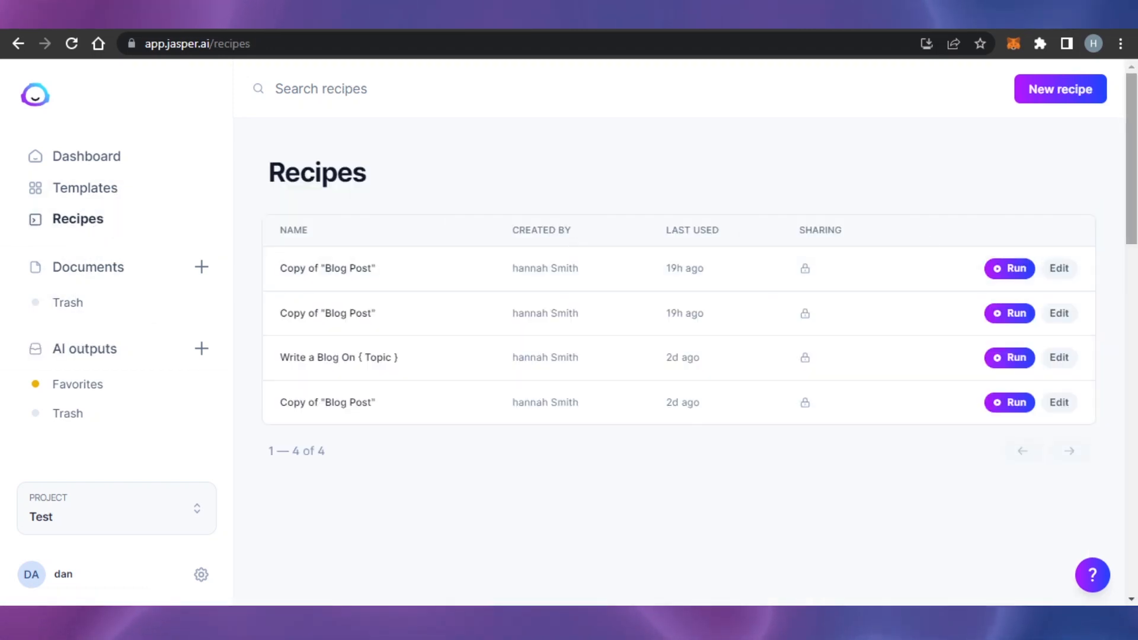
{"action": "scroll", "coordinate": [745, 237], "scroll_direction": "down", "scroll_amount": 10}
{"action": "scroll", "coordinate": [678, 361], "scroll_direction": "up", "scroll_amount": 6}
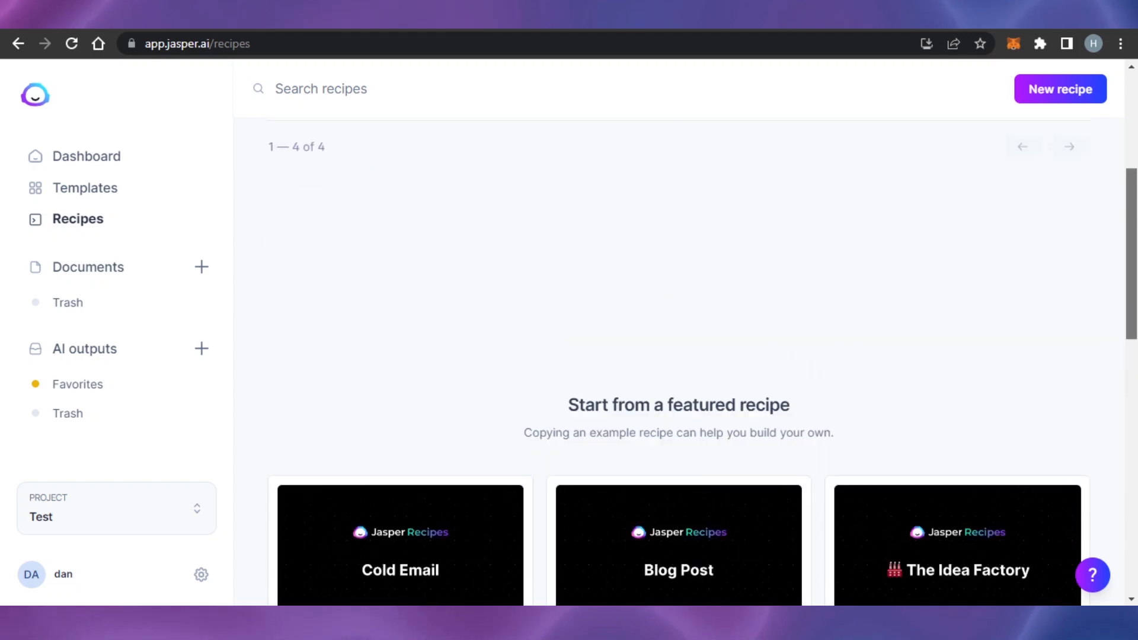
{"action": "scroll", "coordinate": [679, 361], "scroll_direction": "down", "scroll_amount": 6}
{"action": "scroll", "coordinate": [679, 361], "scroll_direction": "up", "scroll_amount": 7}
{"action": "scroll", "coordinate": [679, 362], "scroll_direction": "down", "scroll_amount": 10}
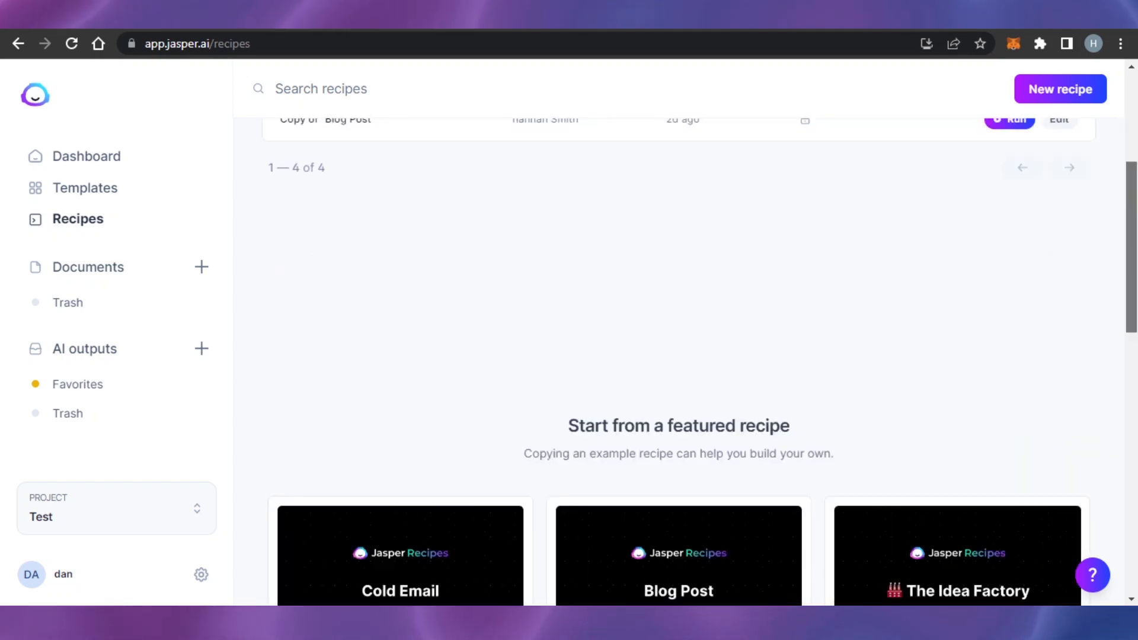
{"action": "scroll", "coordinate": [678, 361], "scroll_direction": "up", "scroll_amount": 5}
{"action": "scroll", "coordinate": [678, 361], "scroll_direction": "up", "scroll_amount": 6}
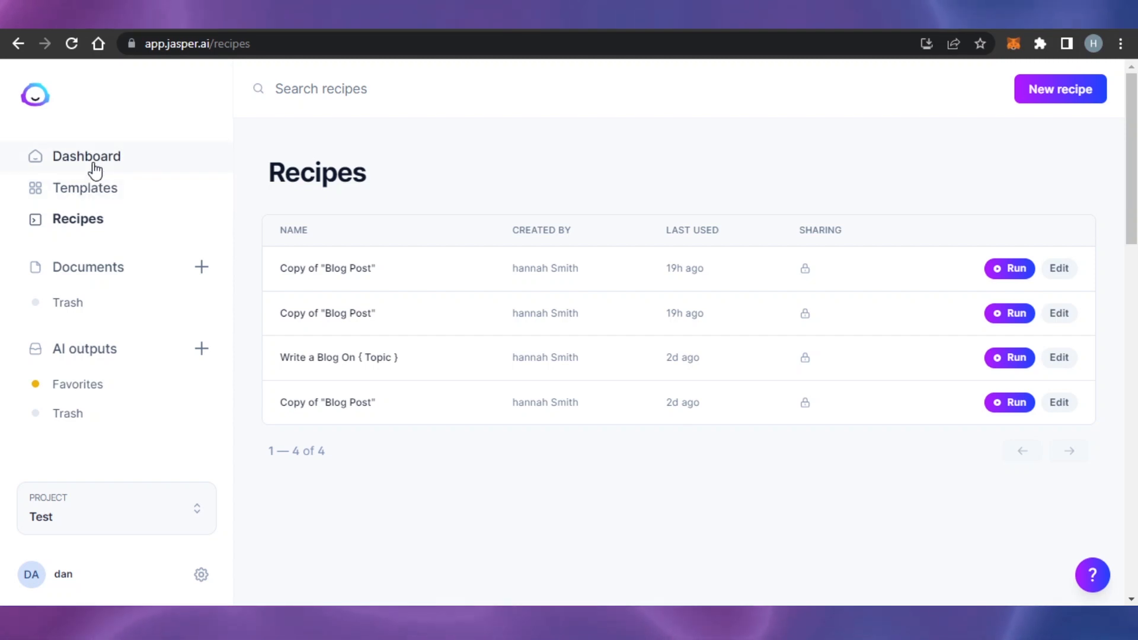
Visit the dashboard and reopen the documents list.
{"action": "left_click", "coordinate": [94, 168]}
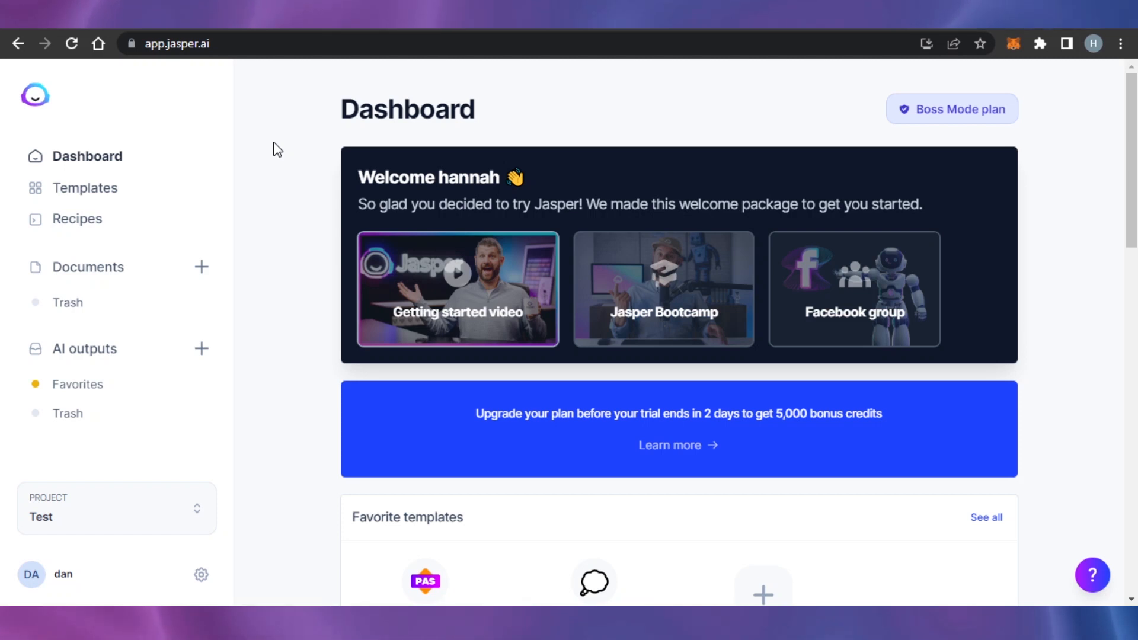
{"action": "left_click", "coordinate": [122, 277]}
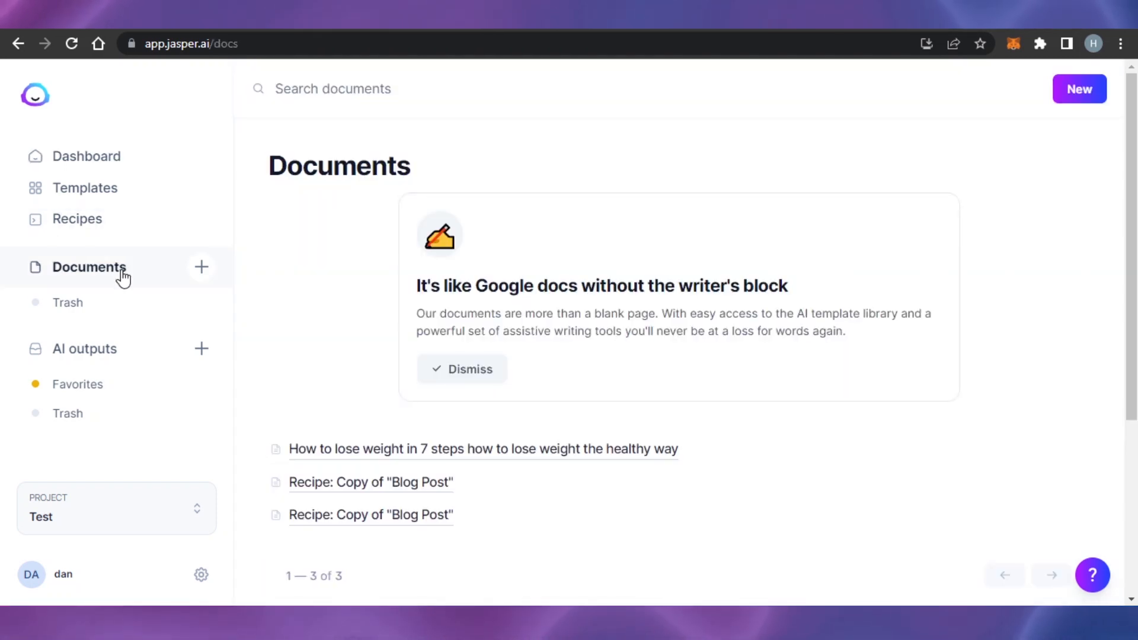